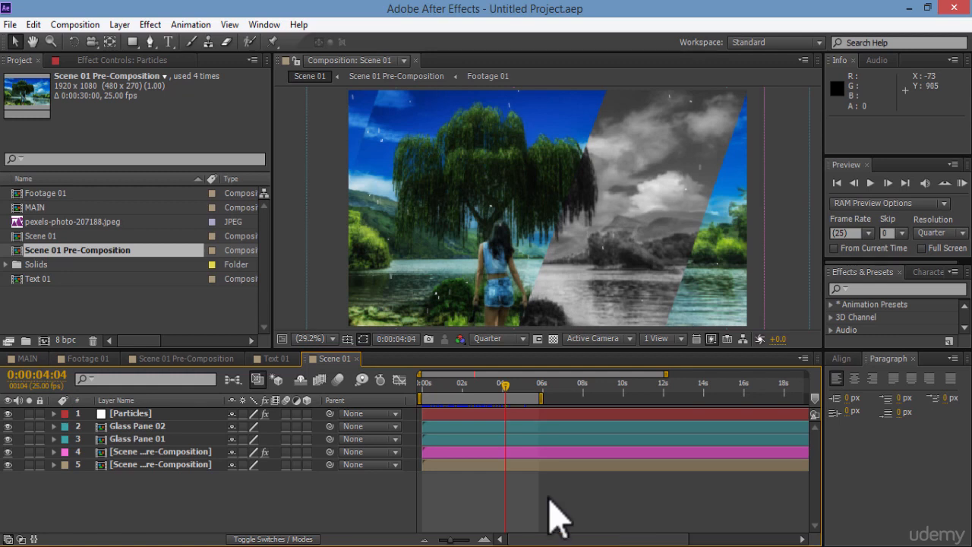
# Create a new adjustment layer in the Scene 01 composition and rename it Looks
pyautogui.click(120, 25)
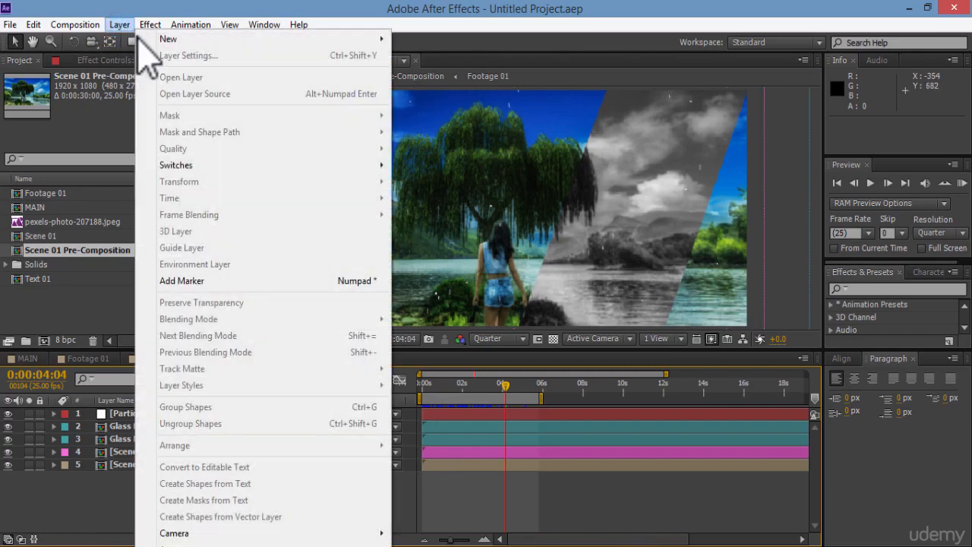
pyautogui.moveTo(161, 39)
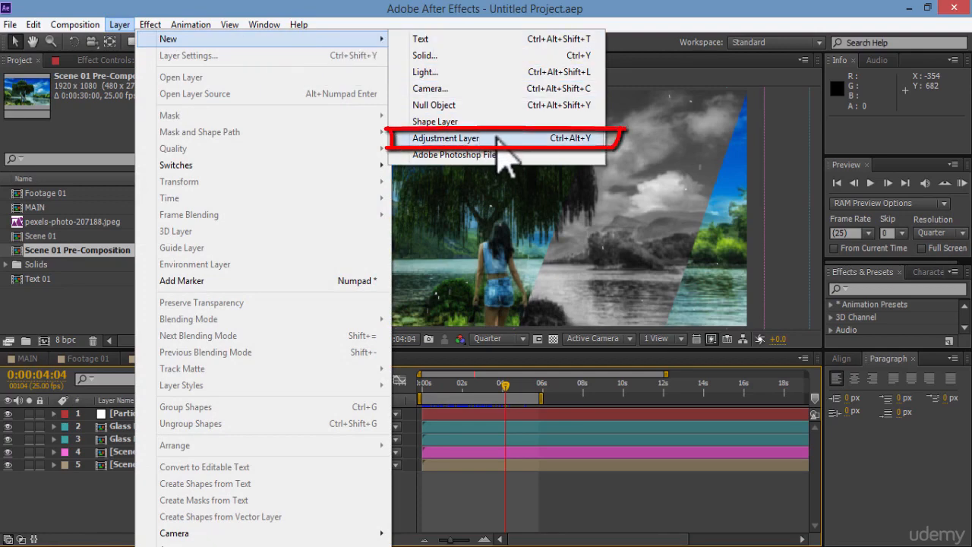
pyautogui.click(446, 139)
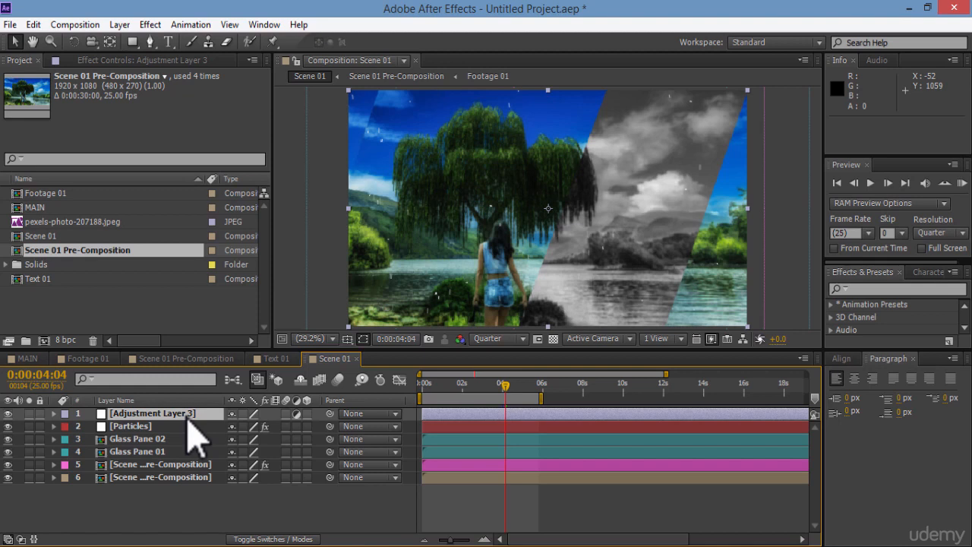
pyautogui.press('Return')
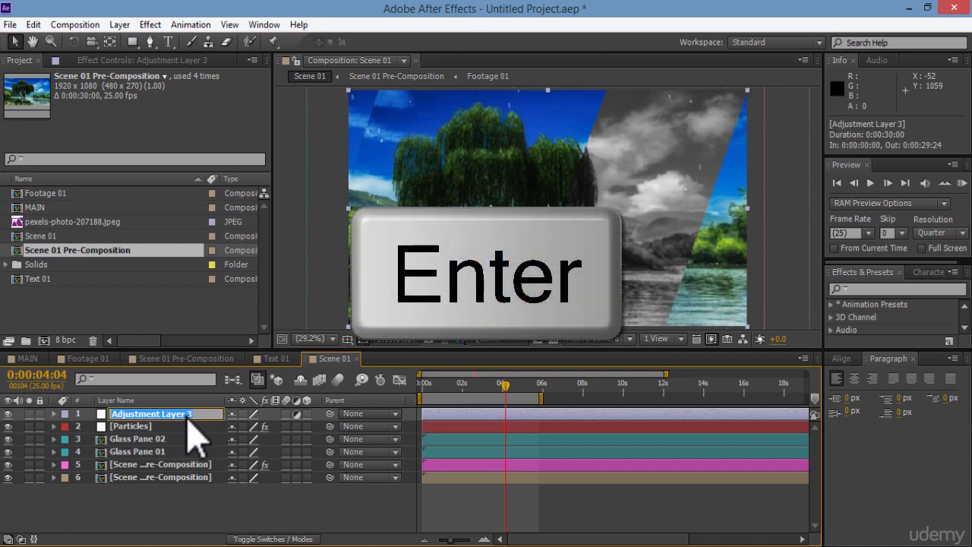
pyautogui.write('Looks')
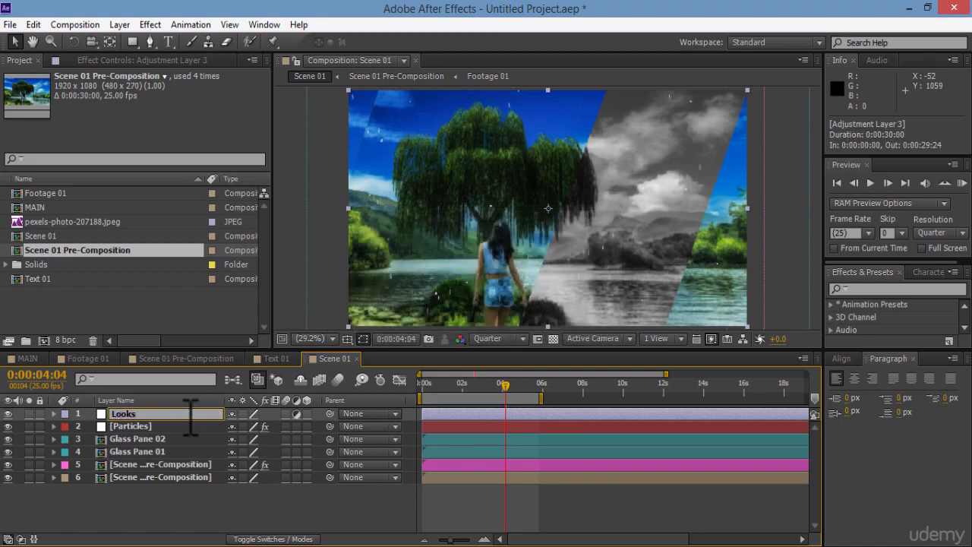
pyautogui.press('Return')
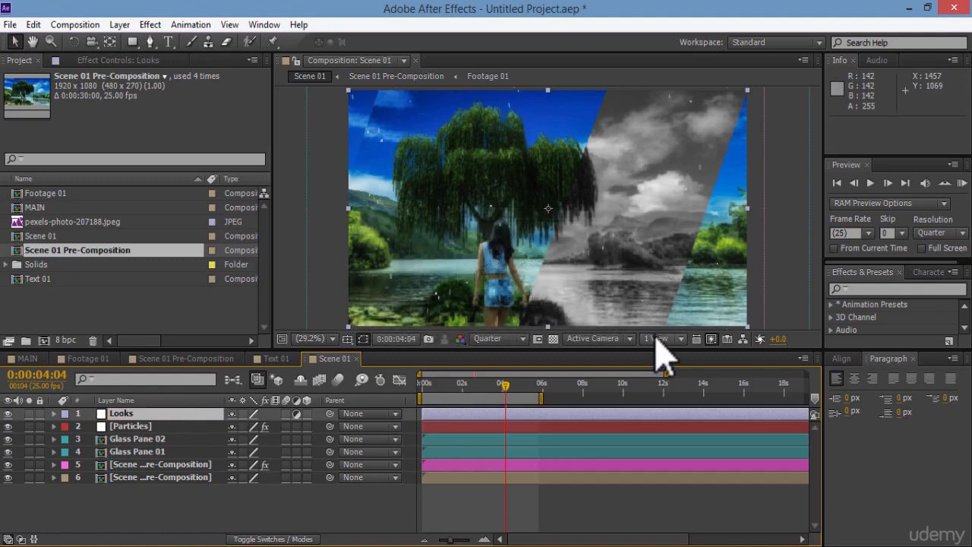
# Apply the Magic Bullet Looks effect to the Looks layer and open its look editor
pyautogui.click(875, 289)
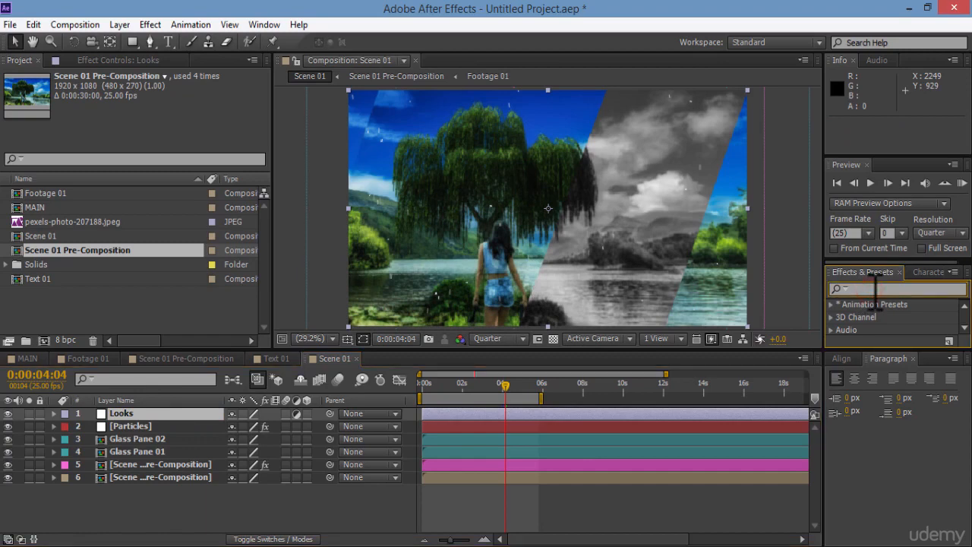
pyautogui.write('Ma')
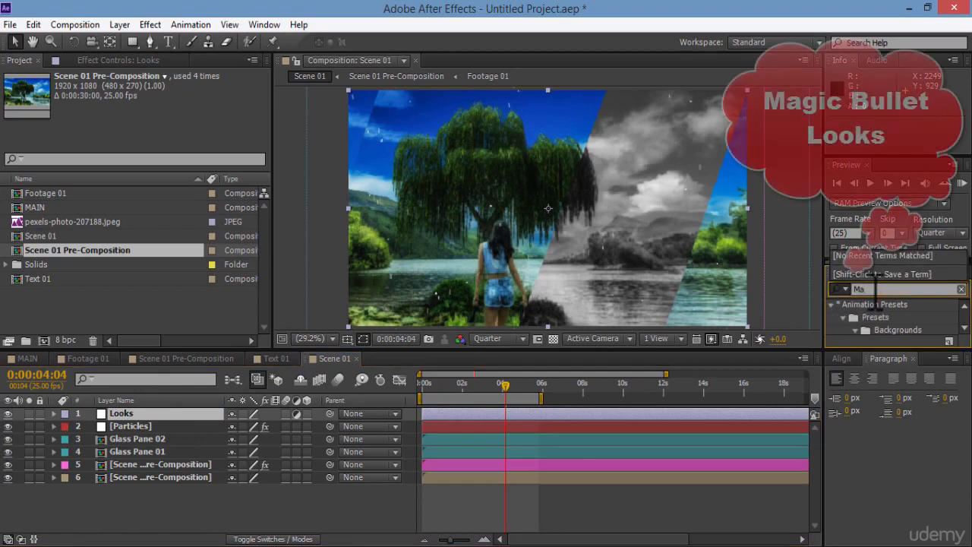
pyautogui.write('gic')
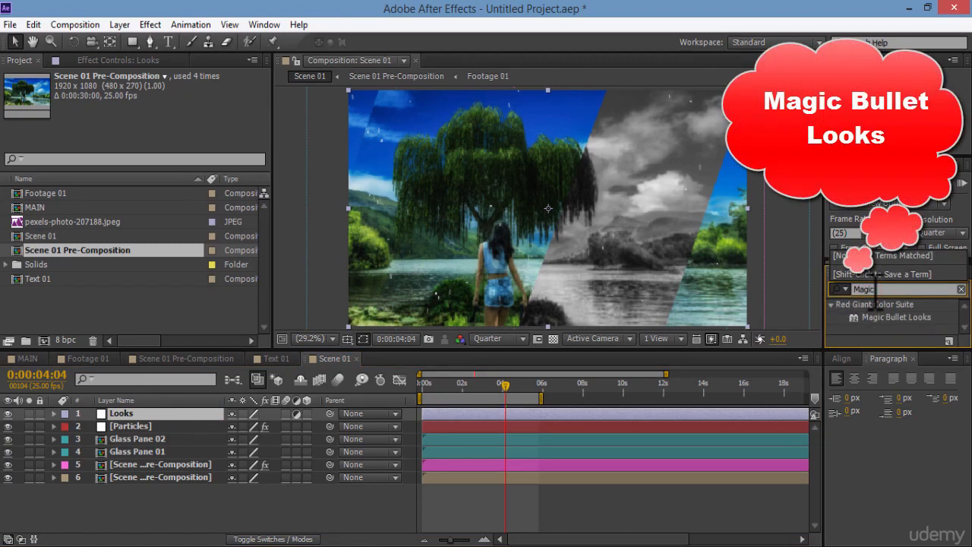
pyautogui.click(881, 320)
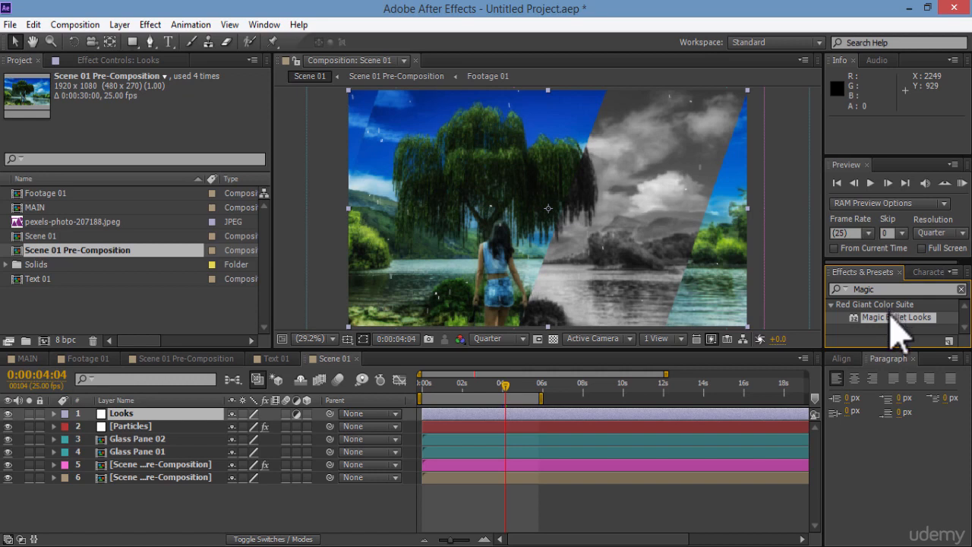
pyautogui.moveTo(891, 321); pyautogui.dragTo(191, 415)
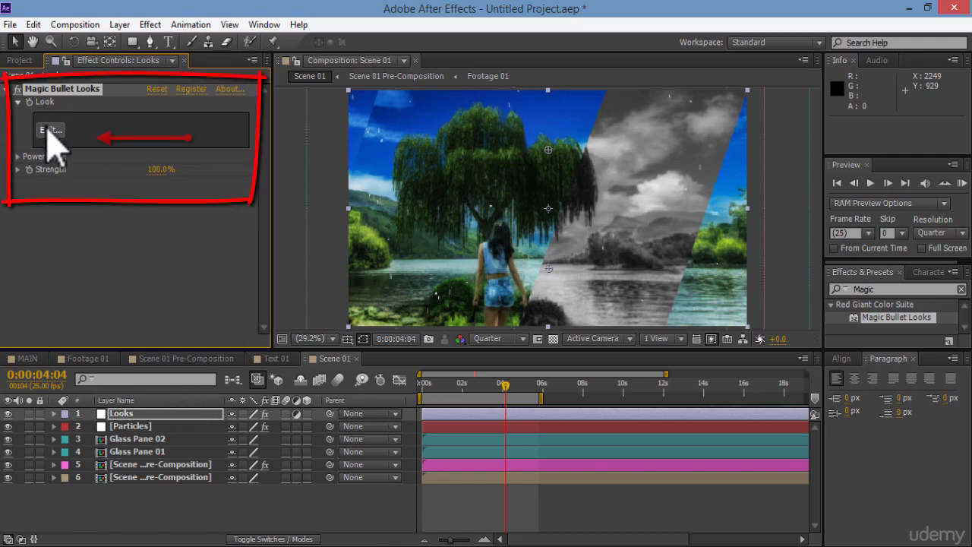
pyautogui.click(49, 131)
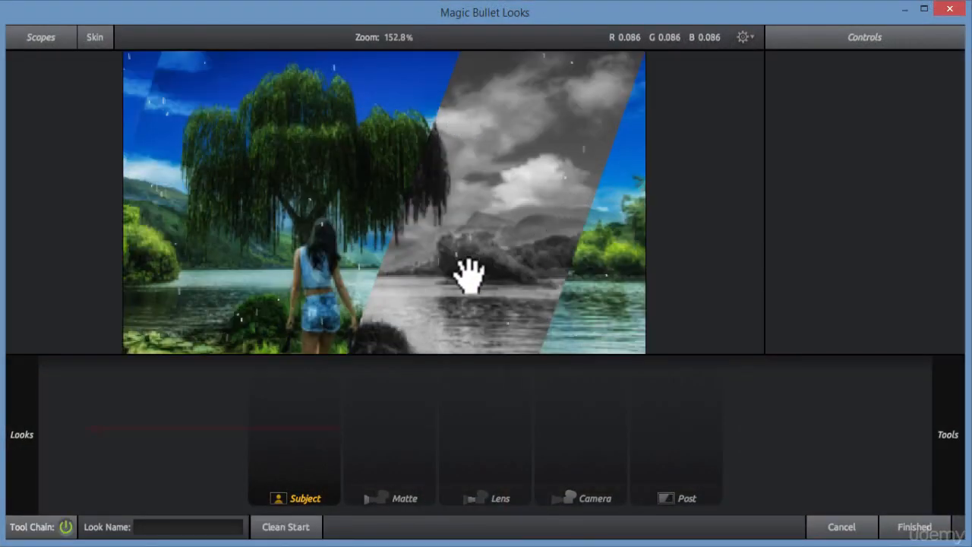
# Load the Indie look from the Cinematic presets and switch its Spot Fill and 3-Strip Process tools off and on again
pyautogui.moveTo(30, 450)
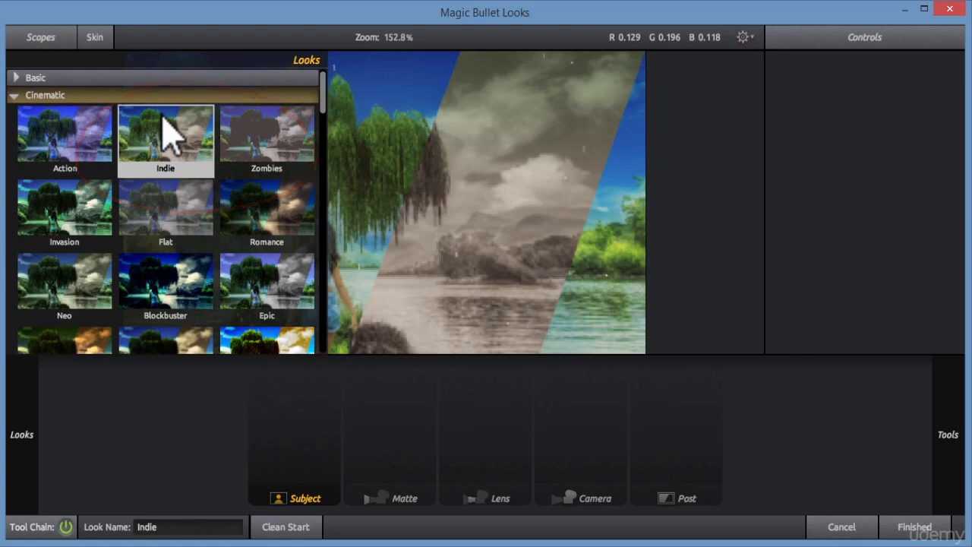
pyautogui.click(167, 136)
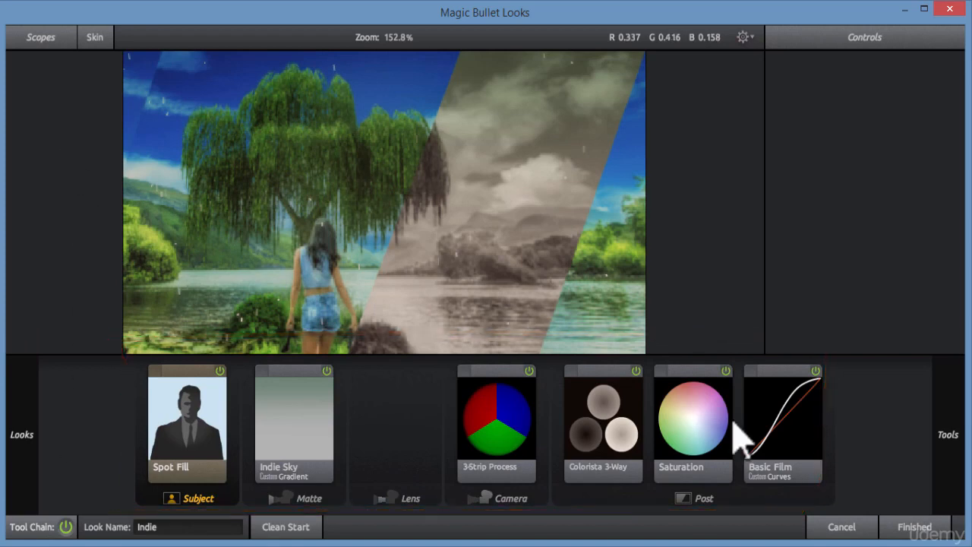
pyautogui.click(221, 371)
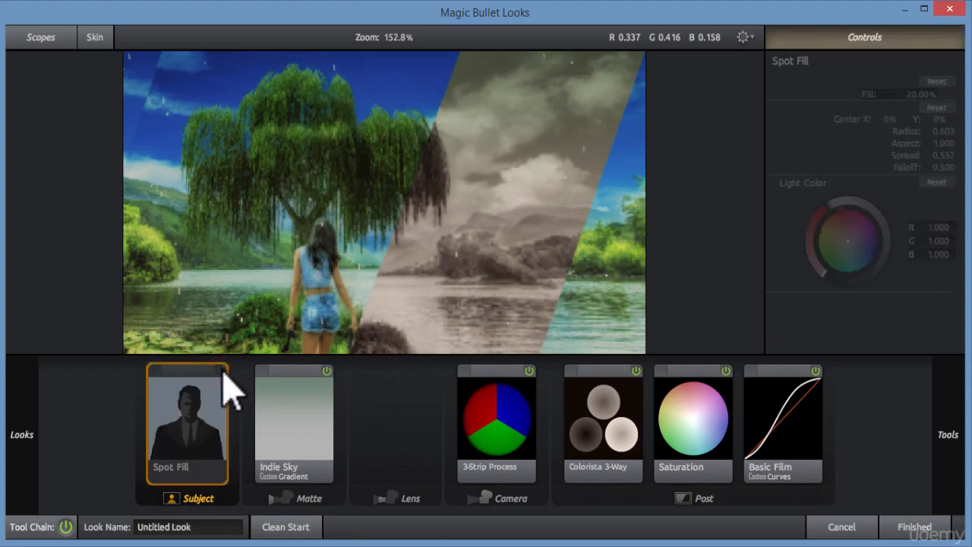
pyautogui.click(529, 370)
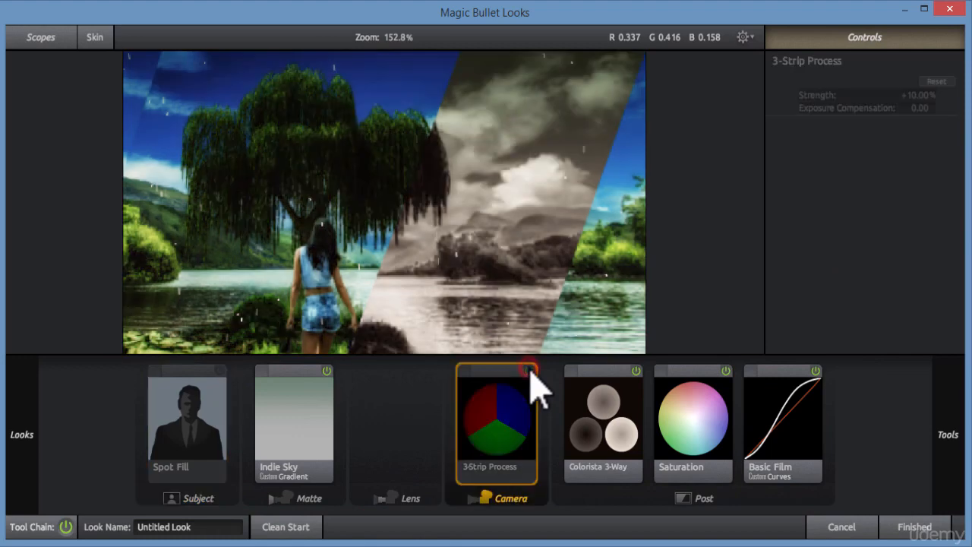
pyautogui.click(529, 370)
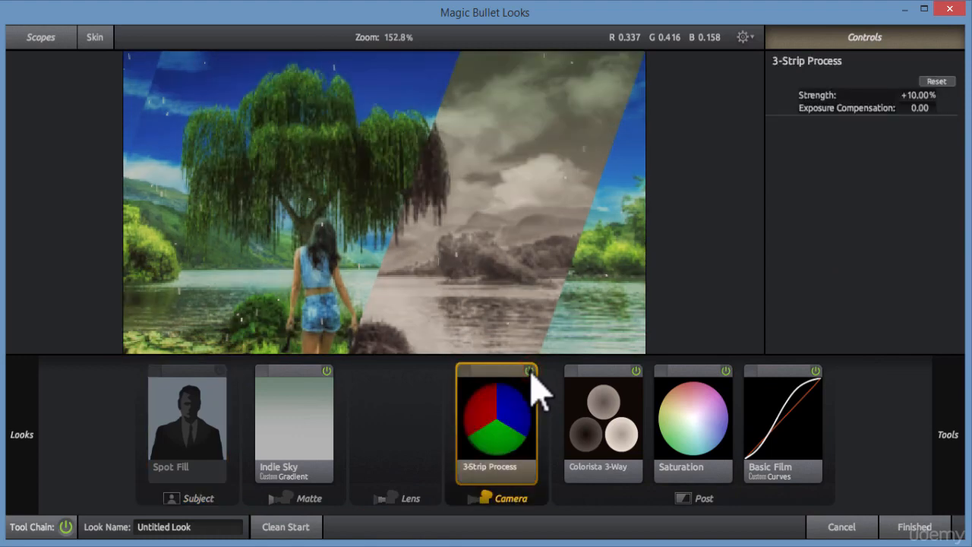
pyautogui.click(217, 371)
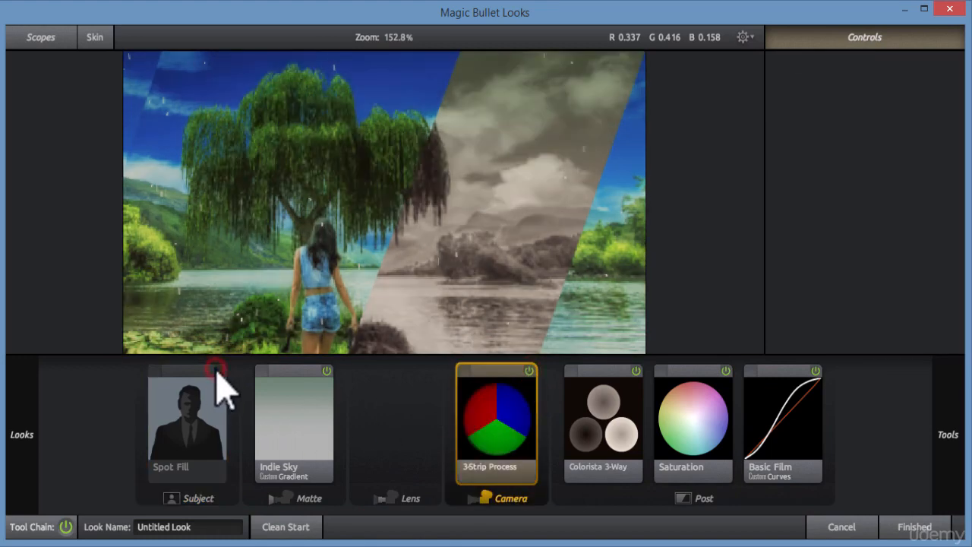
# Set the Indie Sky gradient's Y1 to -100.0% and Y2 to -33.0%
pyautogui.click(276, 391)
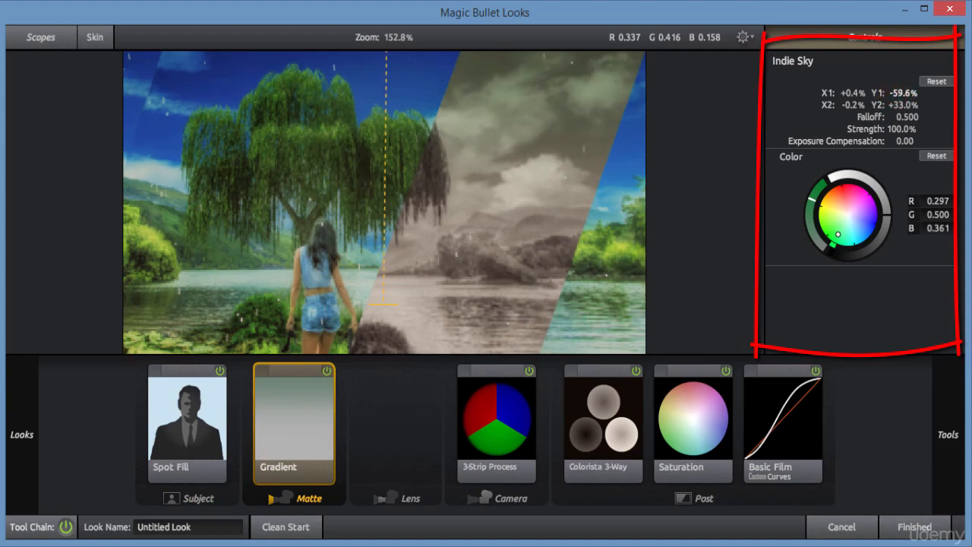
pyautogui.moveTo(903, 93); pyautogui.dragTo(883, 93)
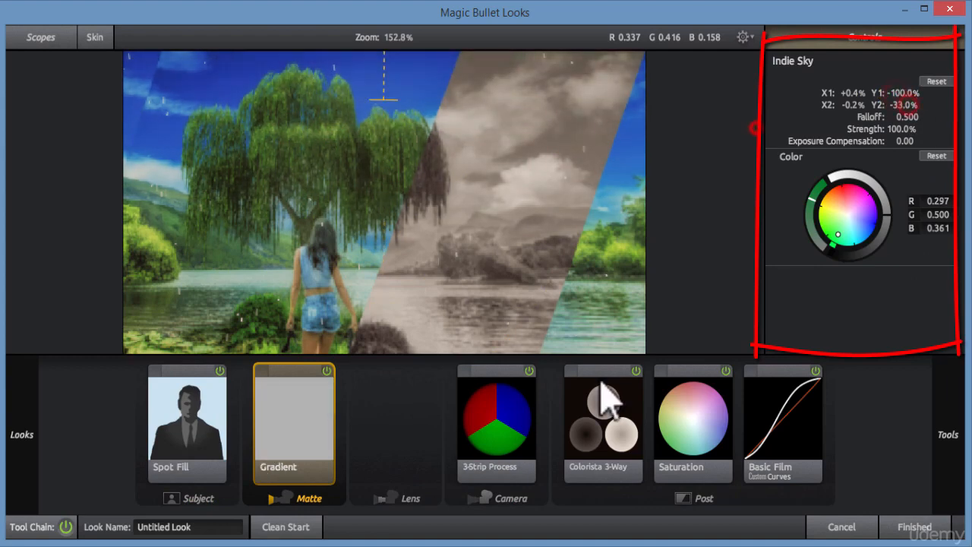
# Set Colorista 3-Way's highlight to R 1.0332, B 0.5529 and midtone to R 0.9672, G 1.0878, and compare with the tool chain off and on
pyautogui.click(497, 419)
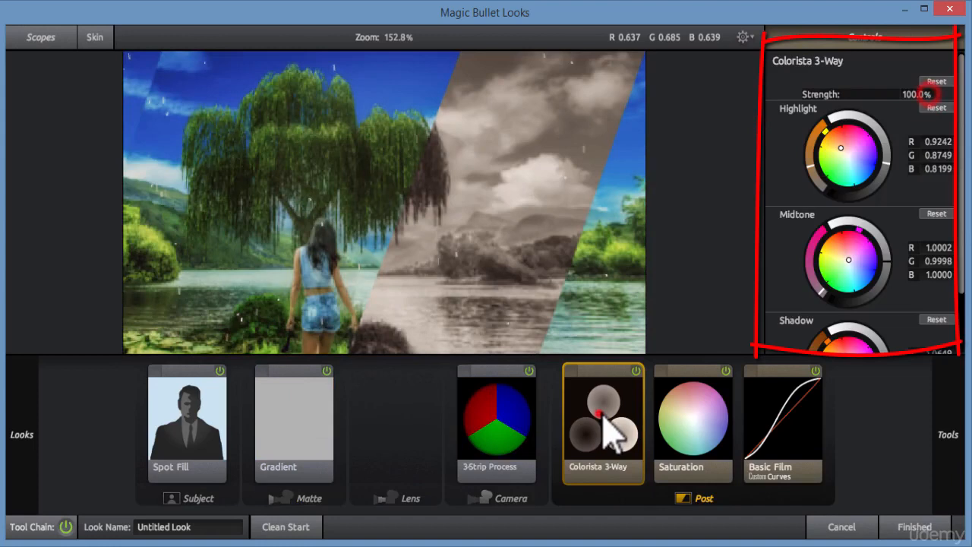
pyautogui.moveTo(938, 141); pyautogui.dragTo(948, 169)
pyautogui.moveTo(924, 260); pyautogui.dragTo(942, 261)
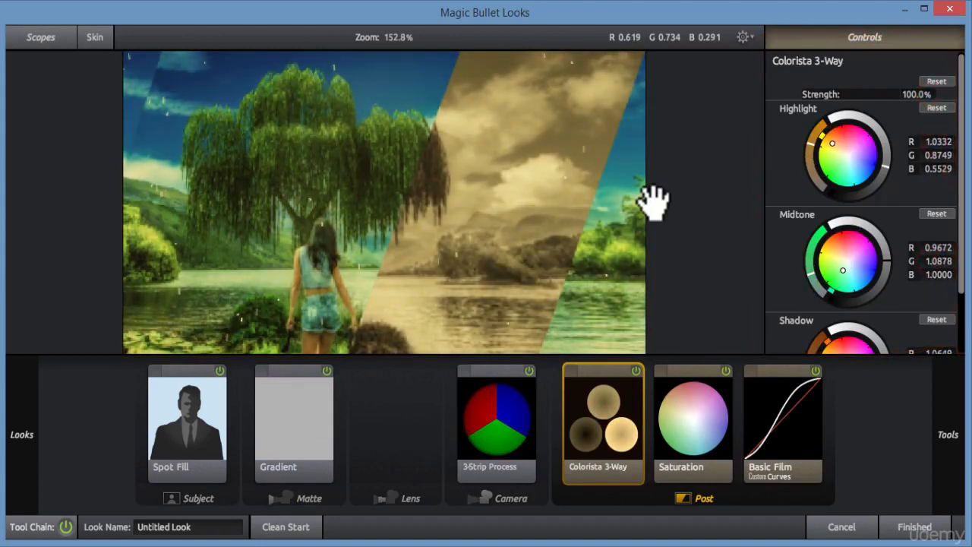
pyautogui.click(66, 526)
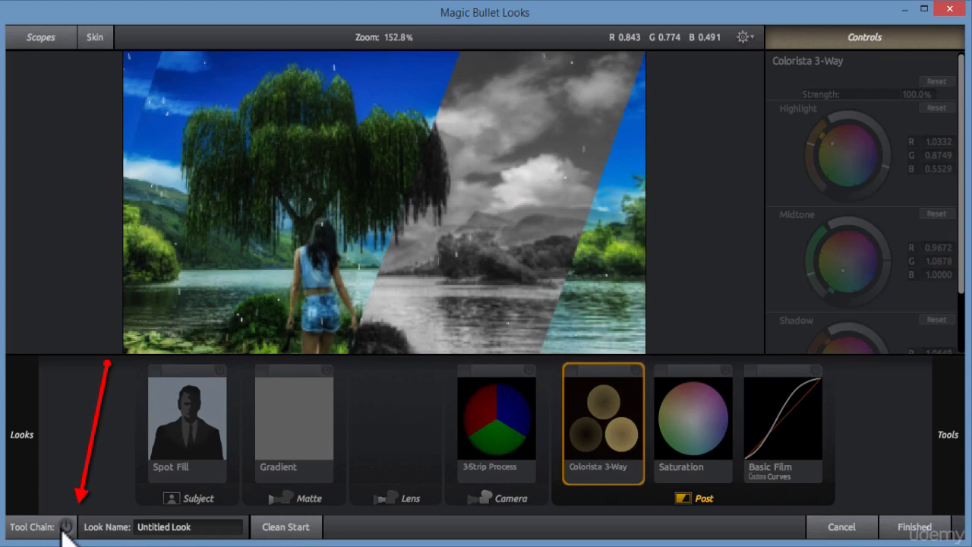
pyautogui.click(64, 528)
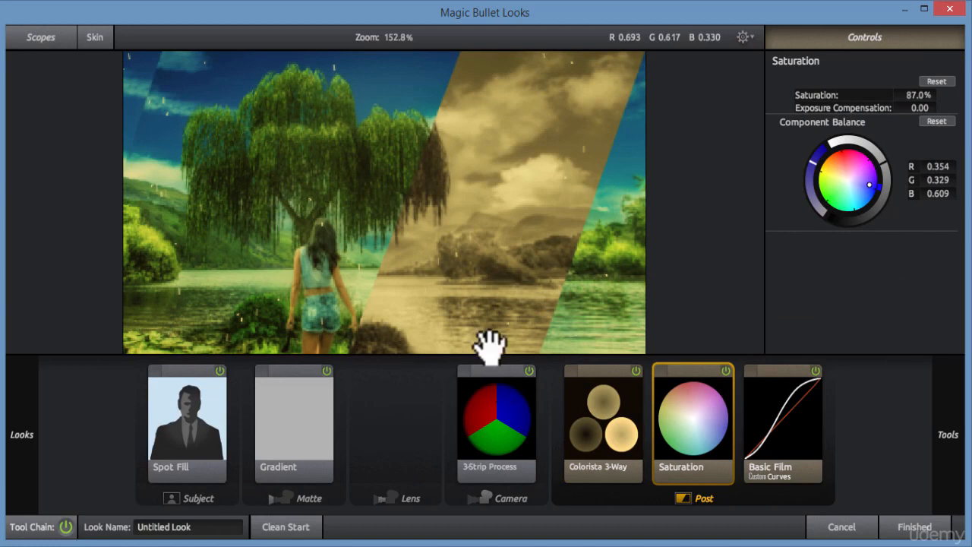
# Add a Vignette from the Lens tools to the look and set its aspect to about 1.673
pyautogui.moveTo(948, 398)
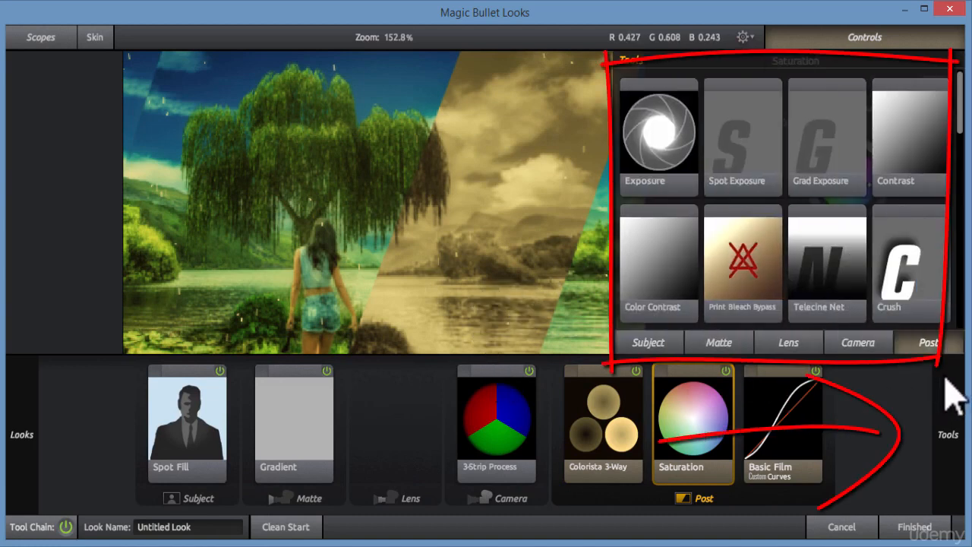
pyautogui.click(856, 350)
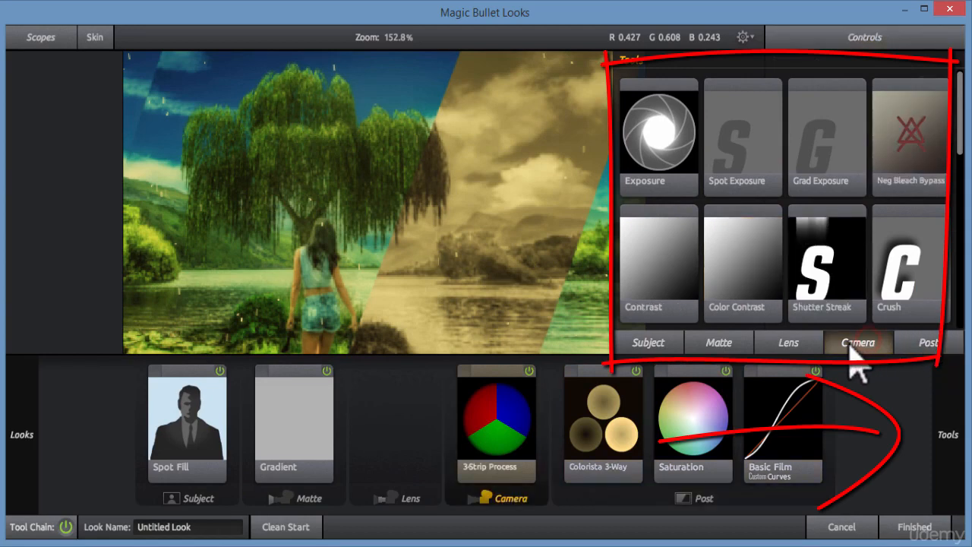
pyautogui.click(794, 351)
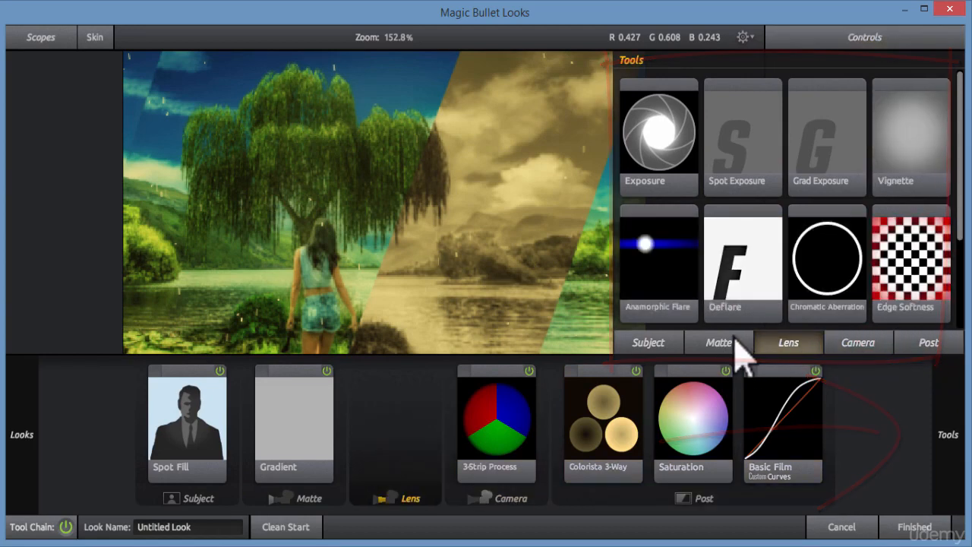
pyautogui.click(681, 342)
pyautogui.scroll(-2, 950, 182)
pyautogui.click(790, 348)
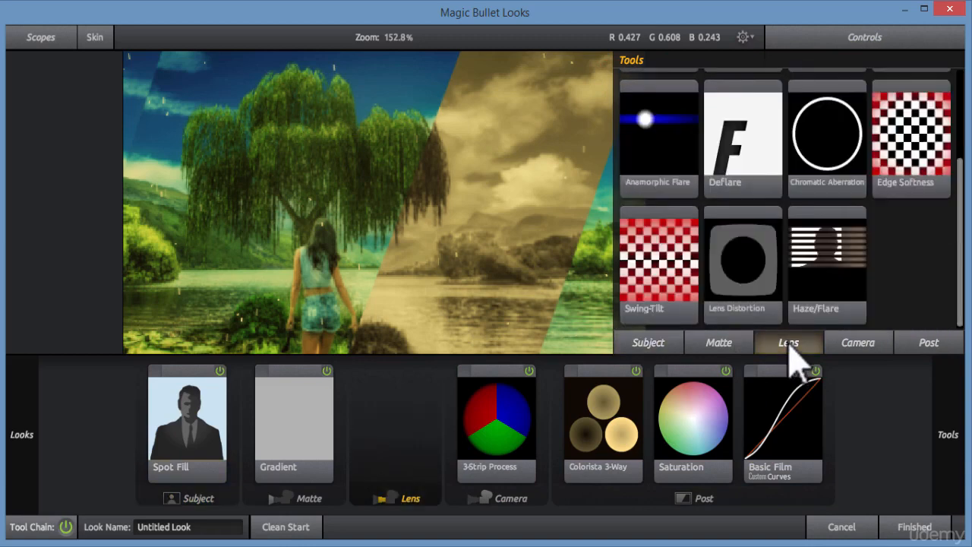
pyautogui.moveTo(959, 249); pyautogui.dragTo(959, 154)
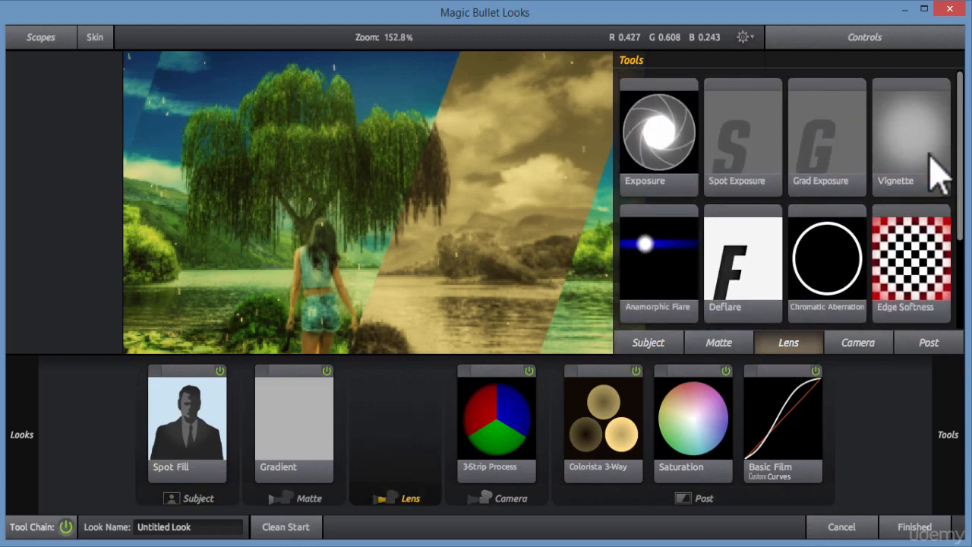
pyautogui.doubleClick(930, 155)
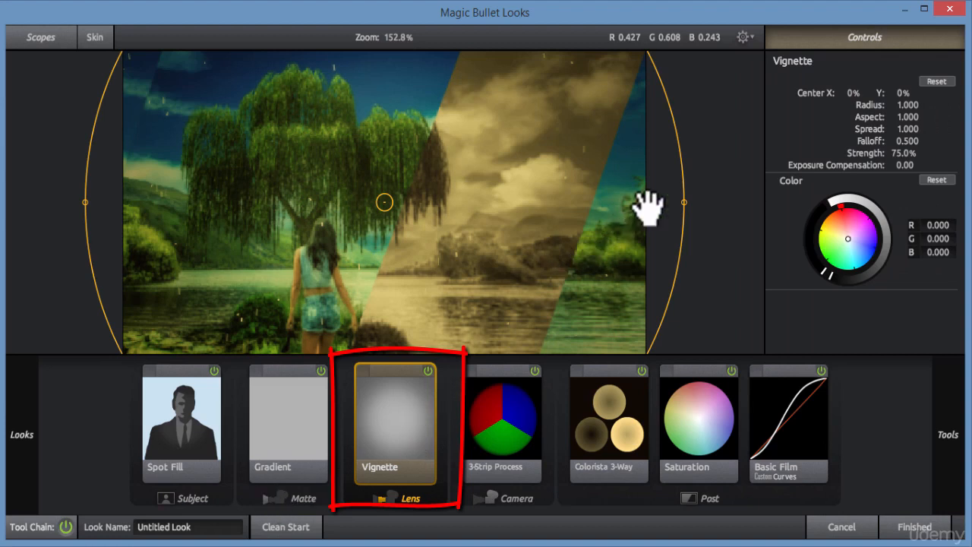
pyautogui.moveTo(684, 201); pyautogui.dragTo(649, 201)
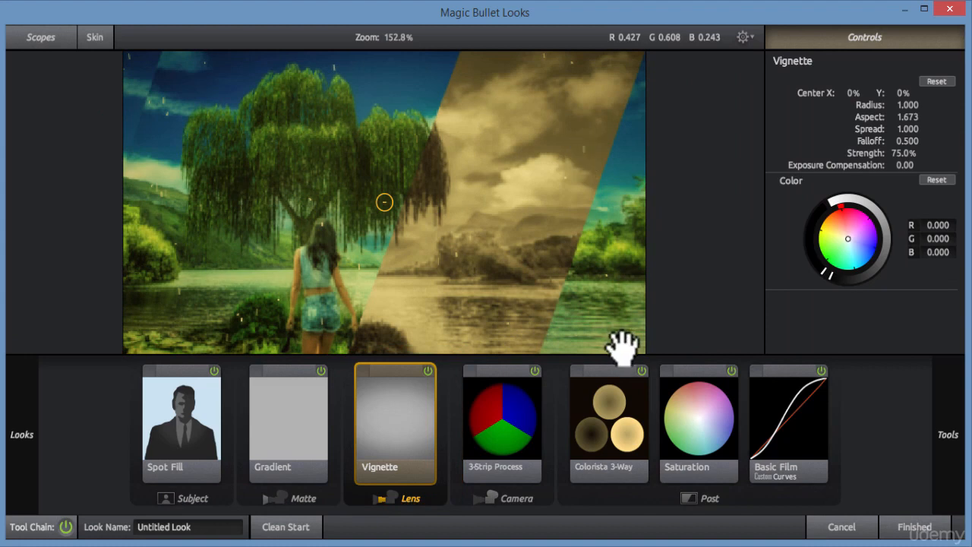
# Clear all tools from the look and add the Edge Softness lens tool to the empty chain
pyautogui.click(289, 529)
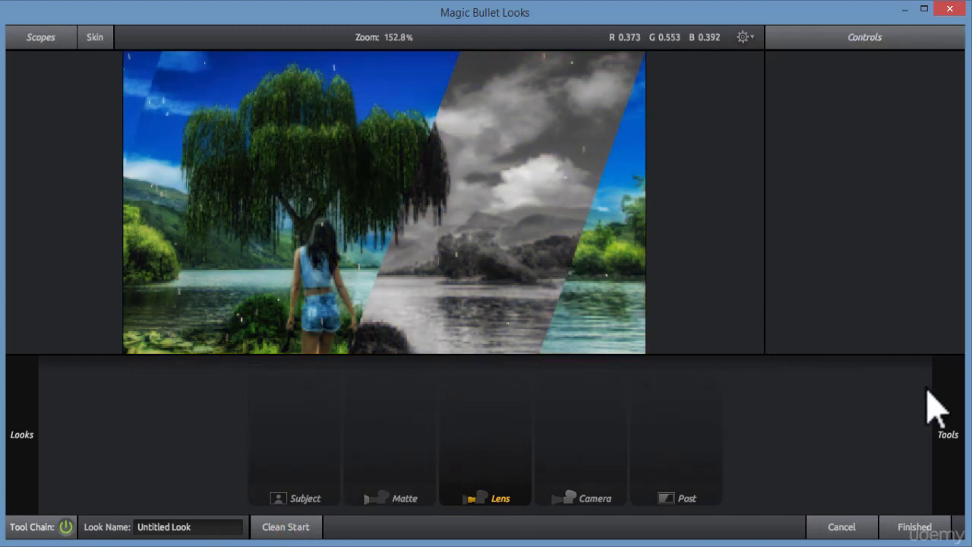
pyautogui.moveTo(948, 407)
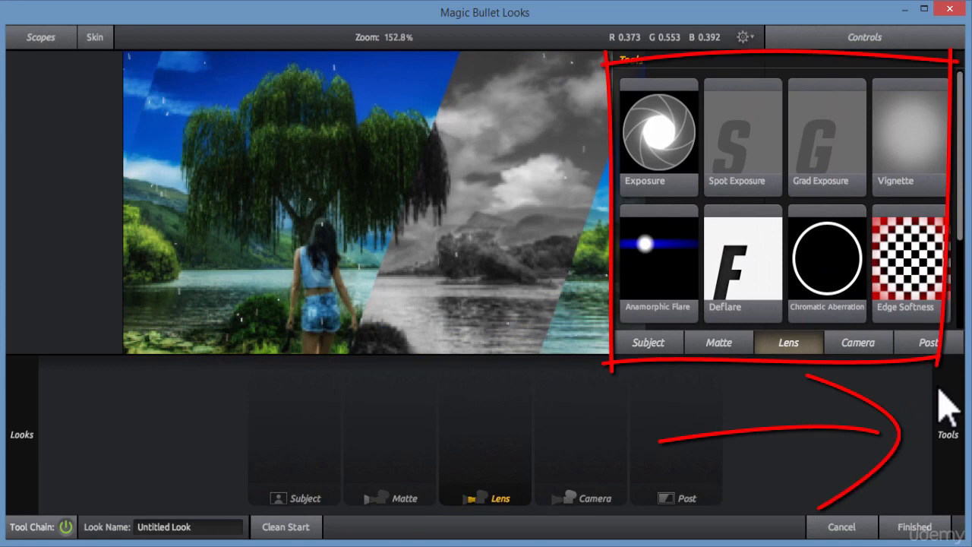
pyautogui.doubleClick(921, 283)
# Try adding Sky Filter from the Matte tools and Print Bleach Bypass and Contrast from the Post tools, and clear the whole chain
pyautogui.moveTo(937, 455)
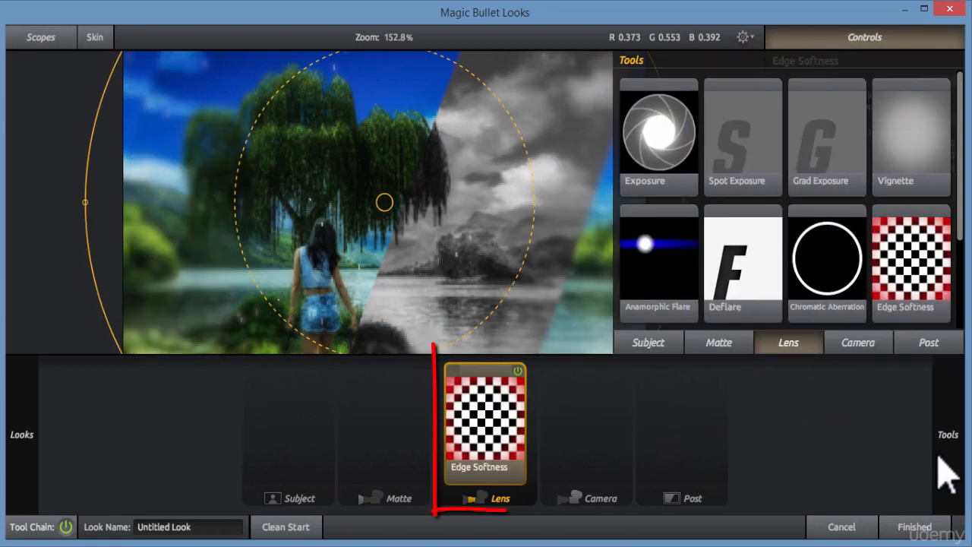
pyautogui.click(714, 344)
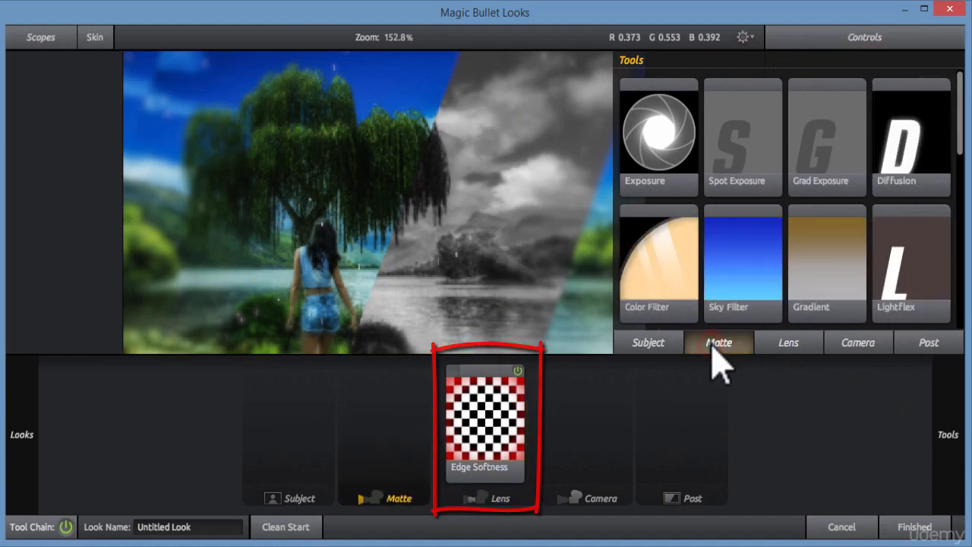
pyautogui.doubleClick(738, 310)
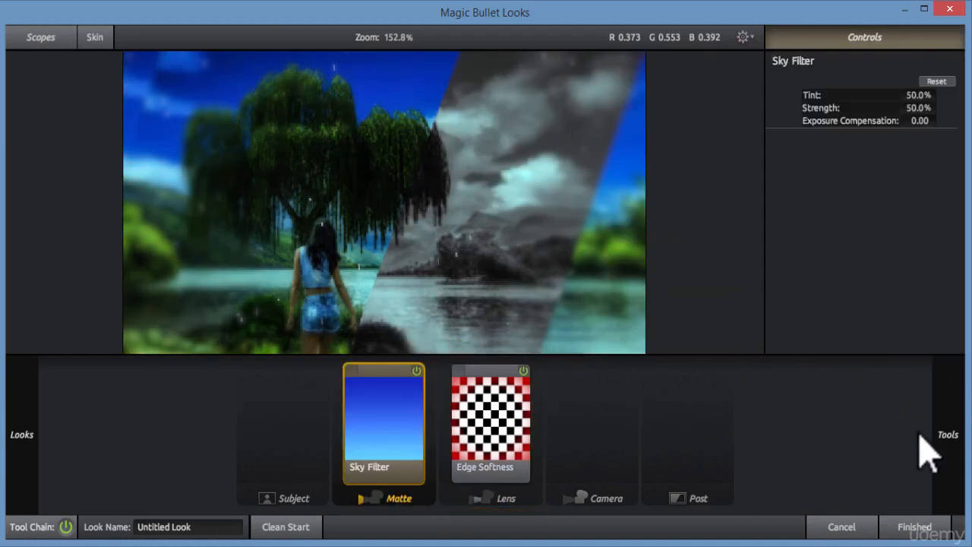
pyautogui.moveTo(948, 451)
pyautogui.click(932, 351)
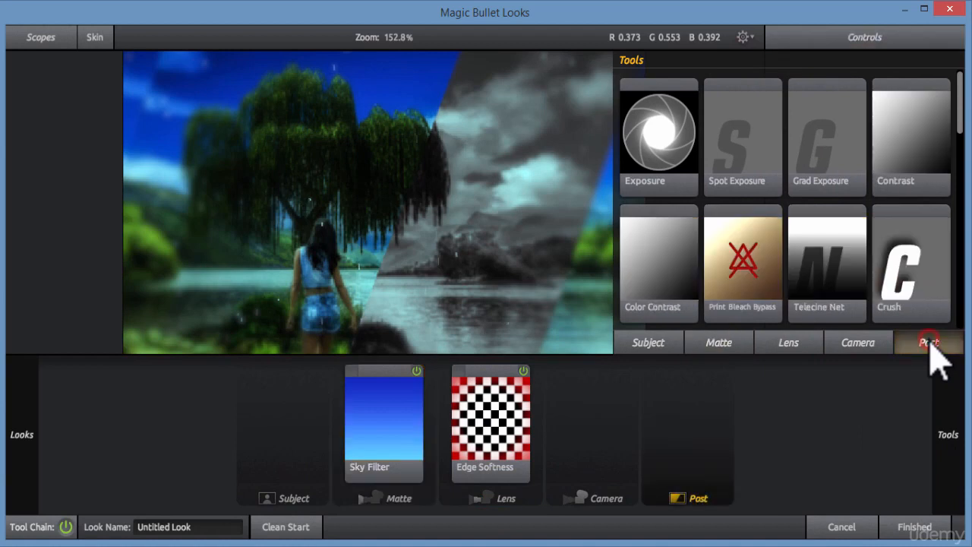
pyautogui.doubleClick(725, 276)
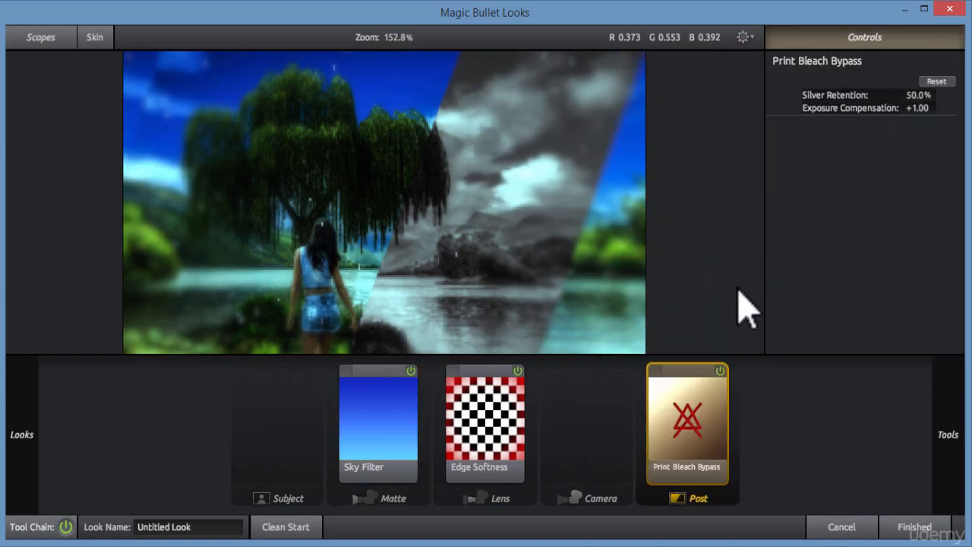
pyautogui.moveTo(947, 399)
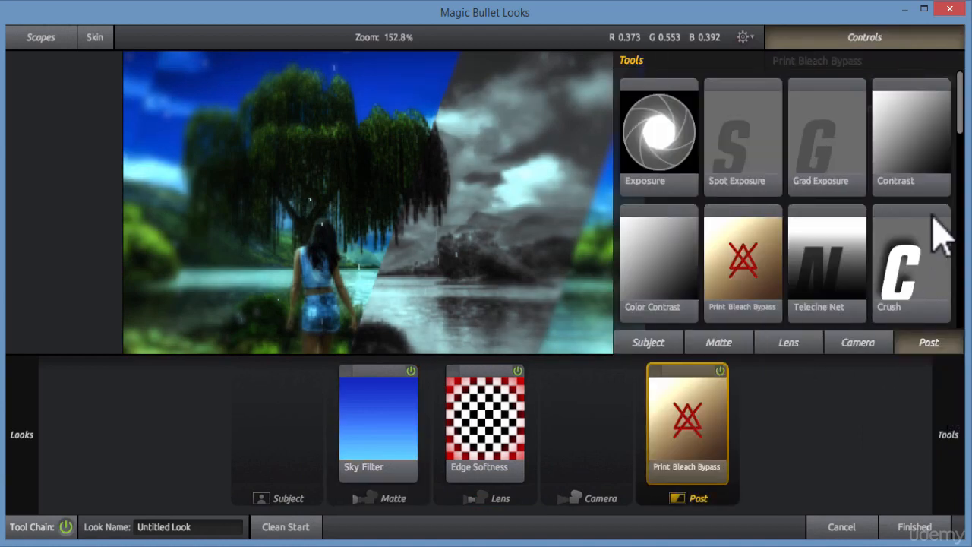
pyautogui.click(916, 159)
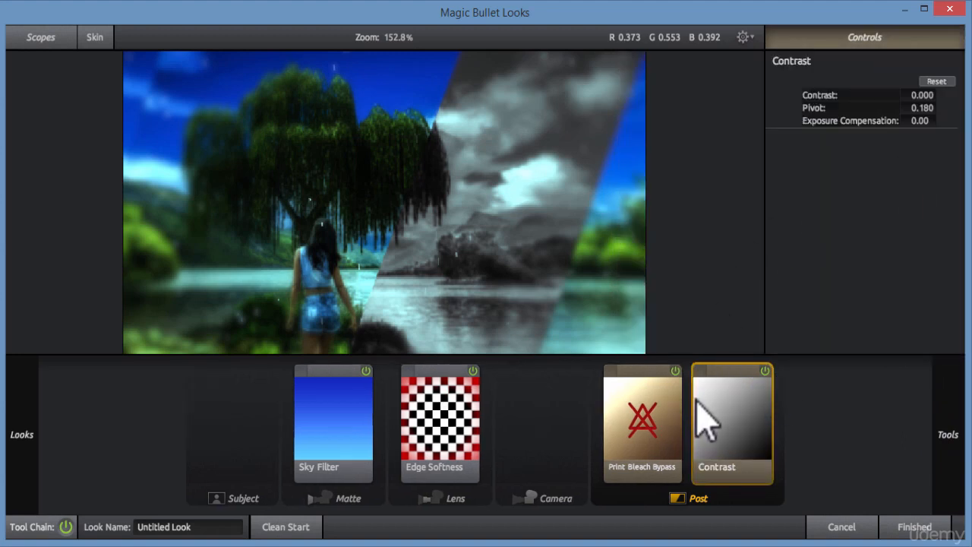
pyautogui.click(292, 526)
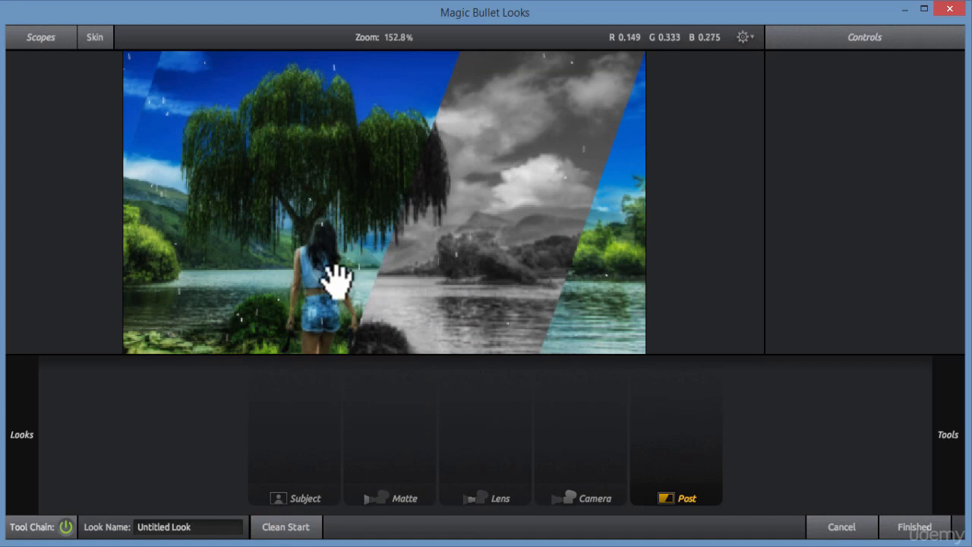
# Preview several Cinematic preset looks on the image, including Indie, Zombies and Epic
pyautogui.moveTo(31, 406)
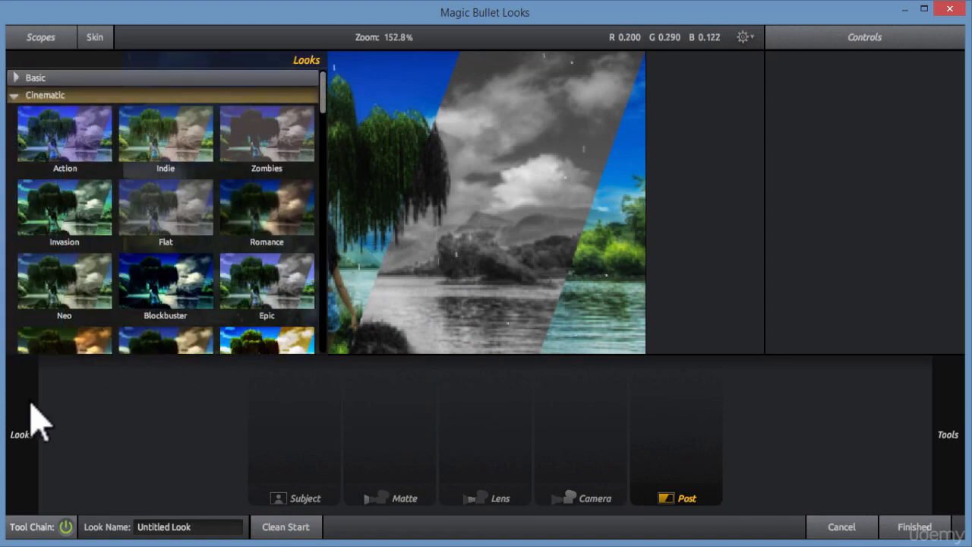
pyautogui.click(207, 147)
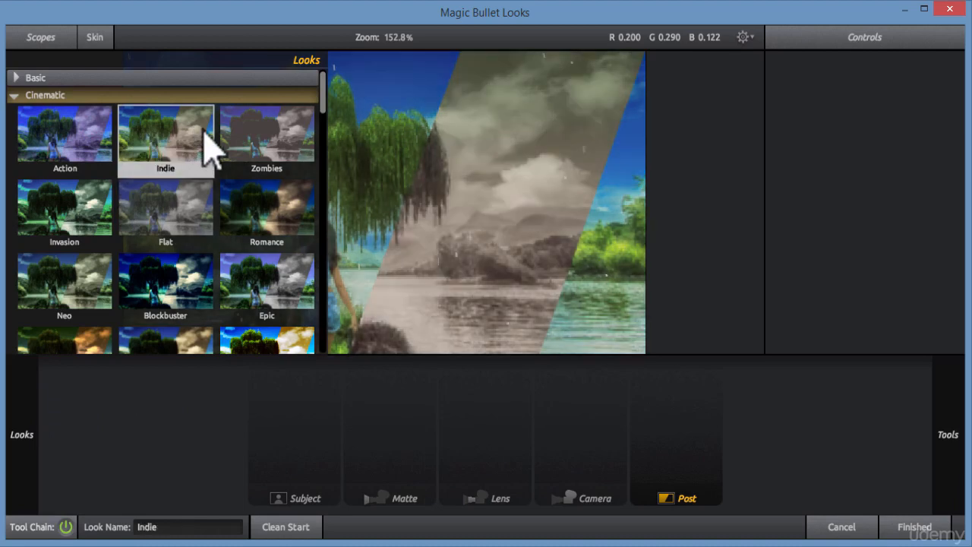
pyautogui.click(275, 129)
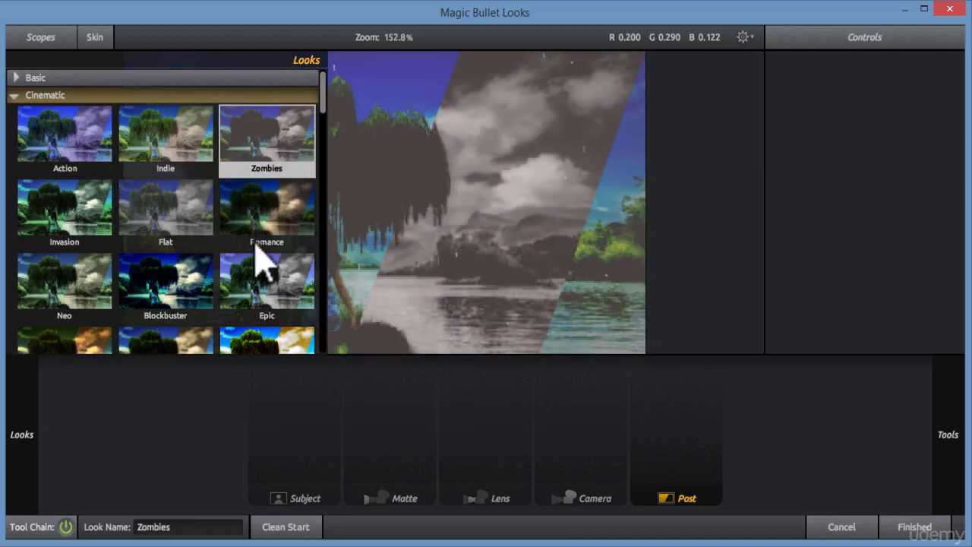
pyautogui.click(190, 308)
pyautogui.press('Right')
pyautogui.press('Right')
pyautogui.press('Right')
pyautogui.press('Right')
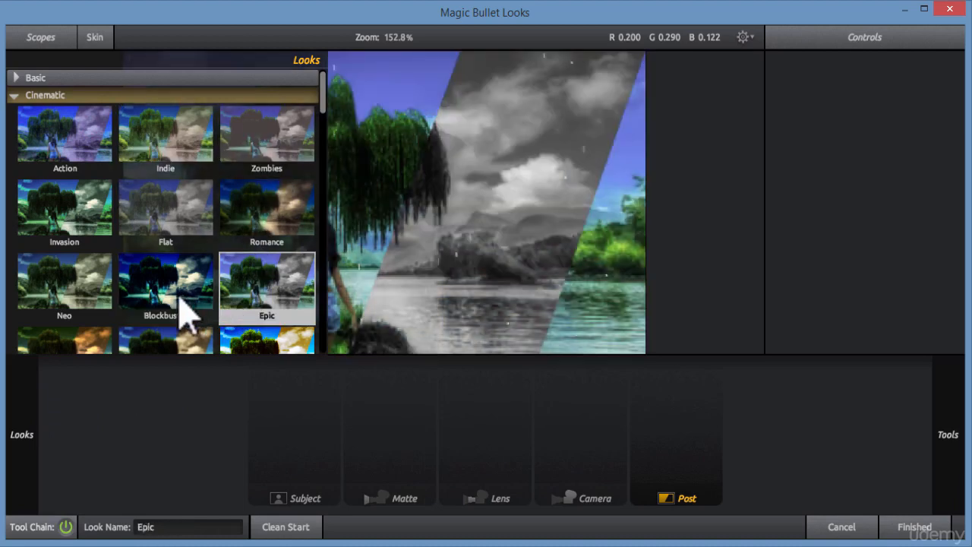
pyautogui.click(277, 163)
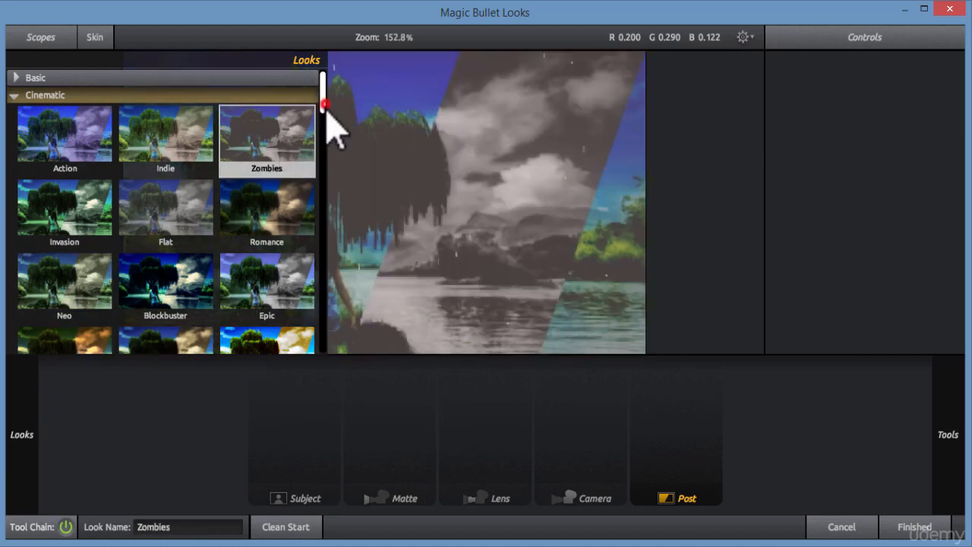
# Apply the Cinematic preset Blockbuster to the look and compare the image with its Diffusion tool off and on
pyautogui.moveTo(324, 101); pyautogui.dragTo(323, 127)
pyautogui.click(276, 265)
pyautogui.click(179, 190)
pyautogui.click(176, 121)
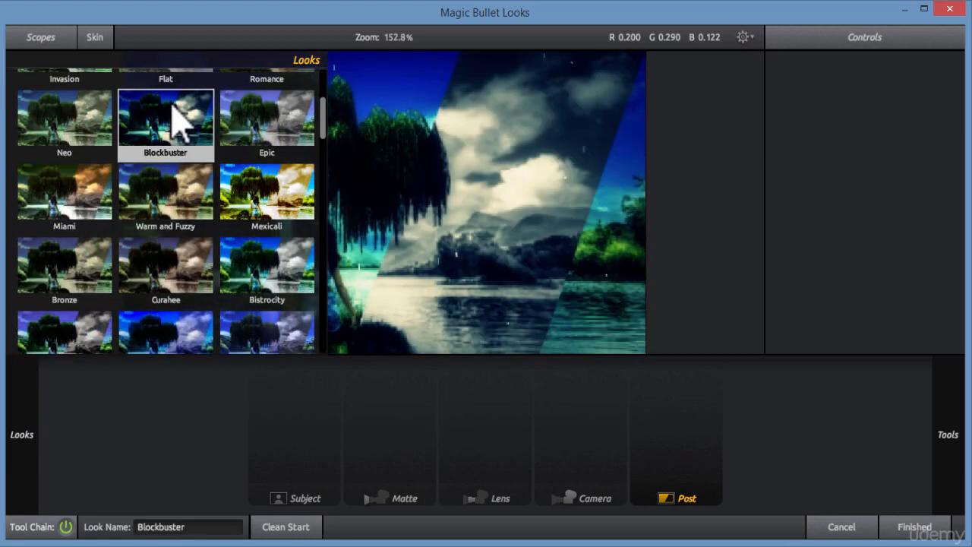
pyautogui.doubleClick(176, 121)
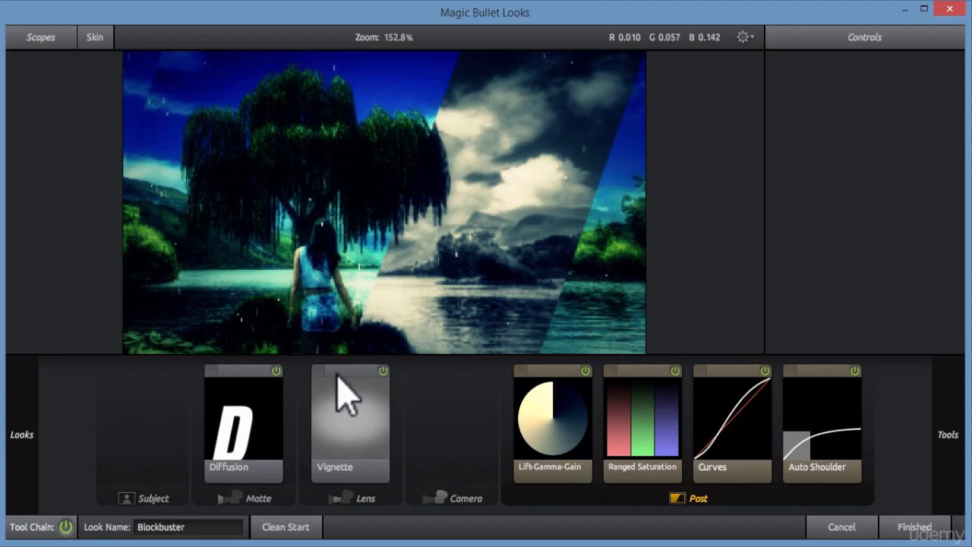
pyautogui.click(278, 372)
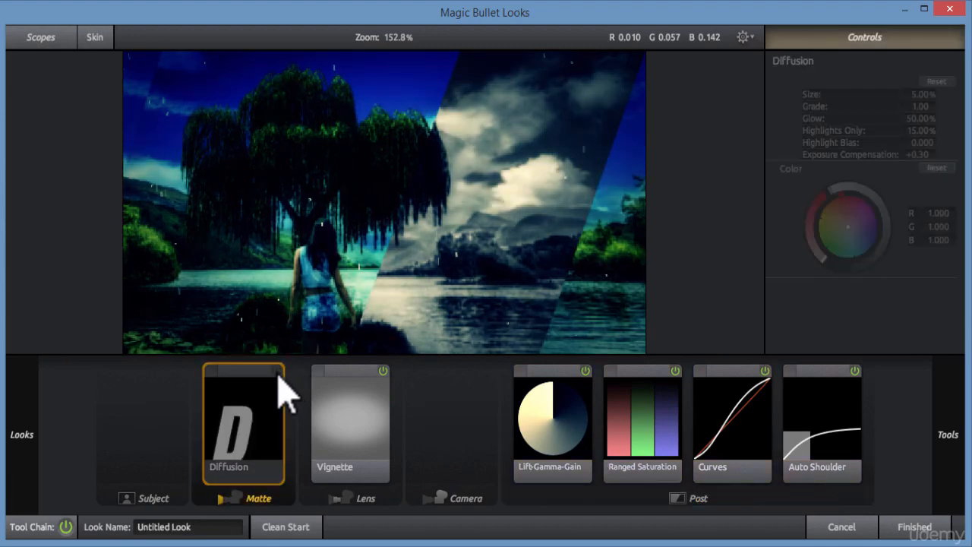
pyautogui.click(277, 374)
# Set the Vignette's radius to about 0.863, aspect to about 1.600 and spread to 1.000, viewing the image at 94.8% zoom
pyautogui.click(320, 404)
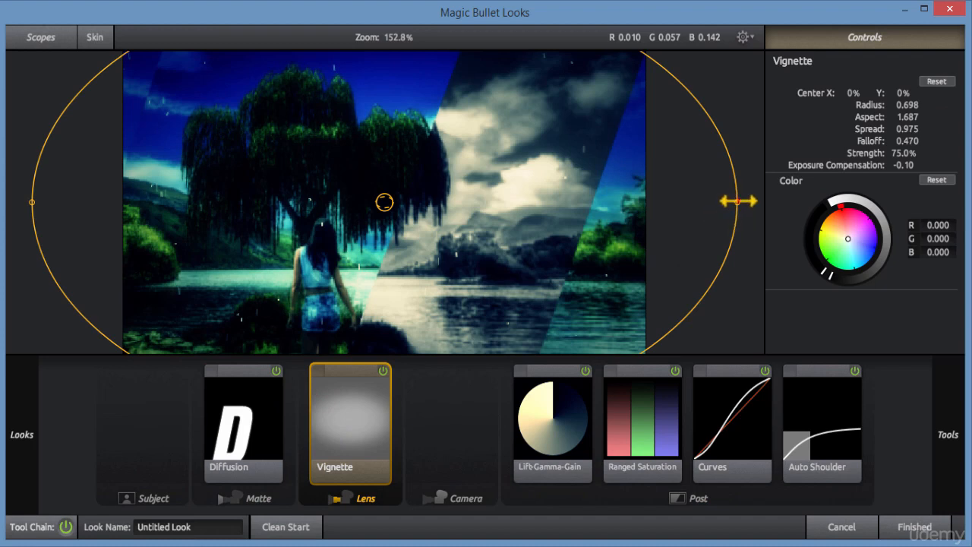
pyautogui.moveTo(738, 201); pyautogui.dragTo(811, 207)
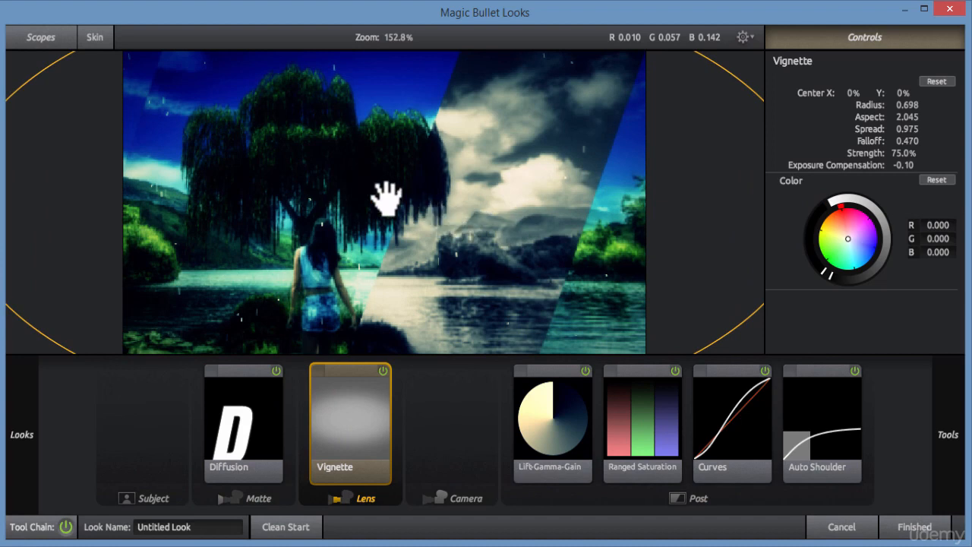
pyautogui.moveTo(906, 105); pyautogui.dragTo(866, 117)
pyautogui.moveTo(908, 129); pyautogui.dragTo(920, 129)
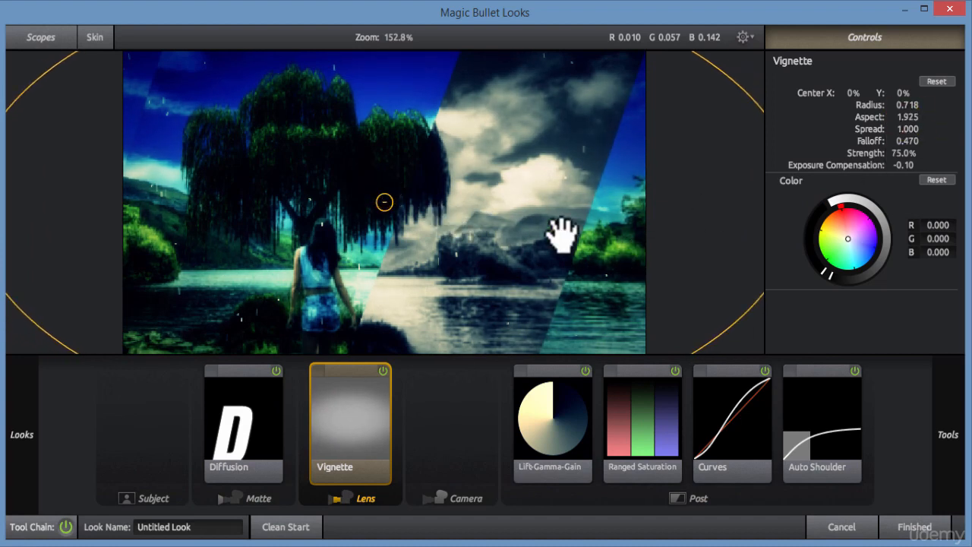
pyautogui.click(744, 38)
pyautogui.moveTo(399, 37); pyautogui.dragTo(355, 37)
pyautogui.moveTo(385, 68); pyautogui.dragTo(386, 39)
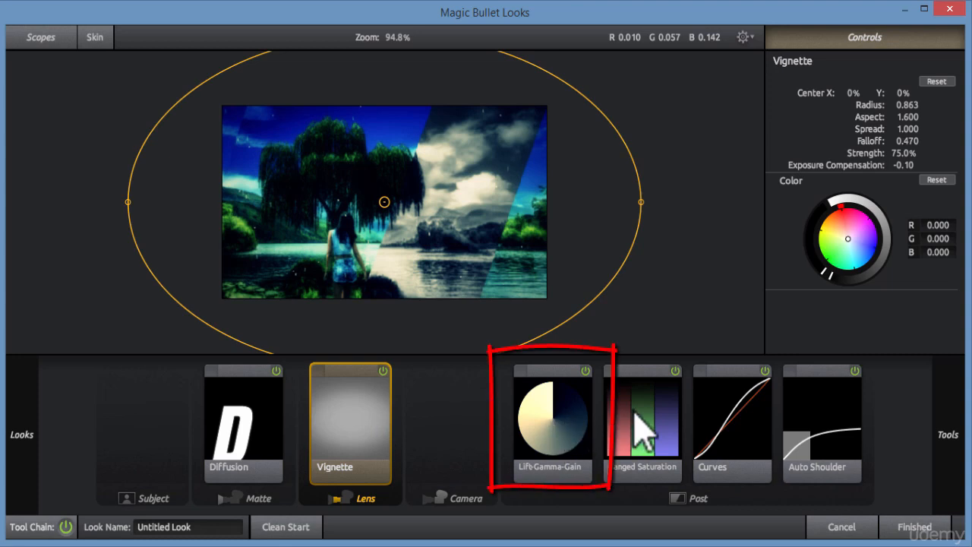
# Set the lift in the Lift-Gamma-Gain tool to R 0.998 and G 1.016
pyautogui.click(568, 422)
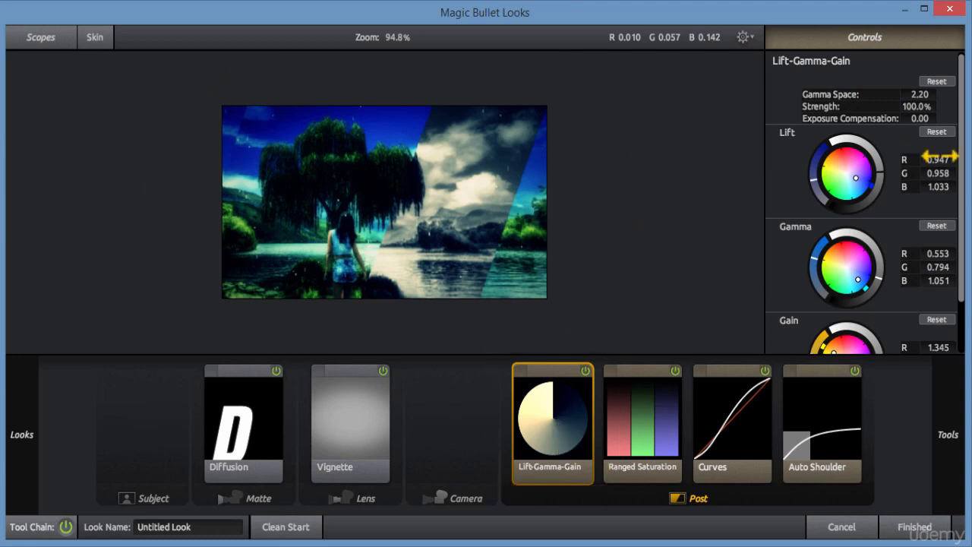
pyautogui.moveTo(937, 158); pyautogui.dragTo(942, 151)
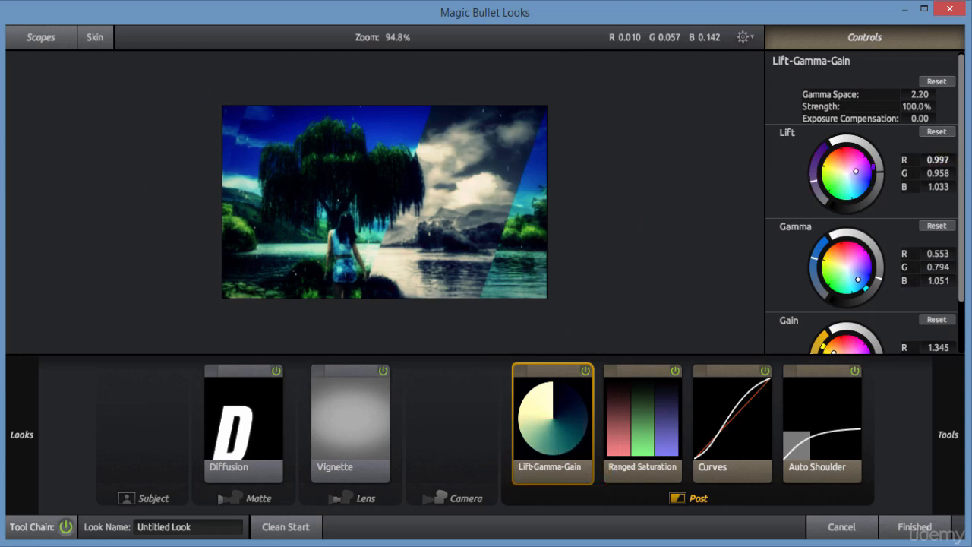
pyautogui.write('1.016')
pyautogui.press('Return')
pyautogui.click(942, 188)
pyautogui.write('1.')
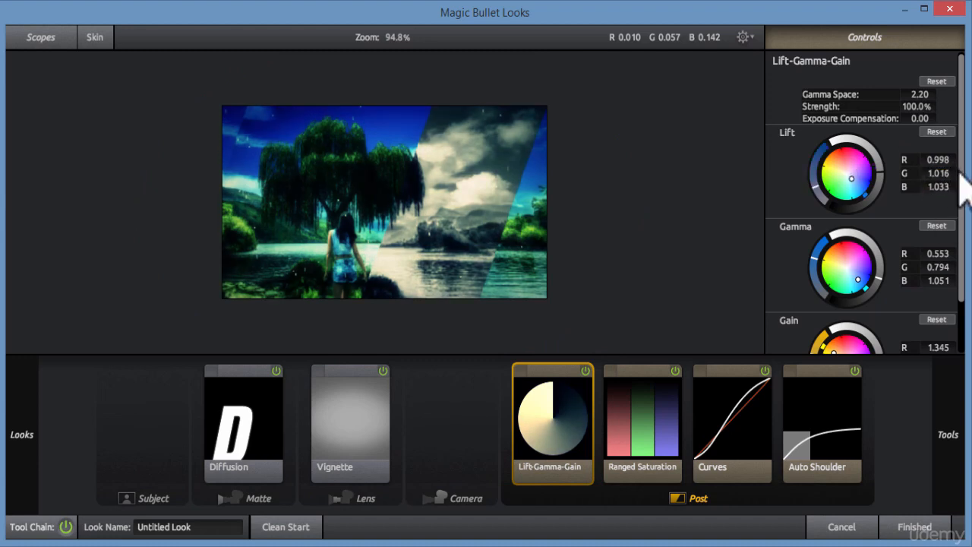
# Set the gamma in the Lift-Gamma-Gain tool to R 0.746, G 0.804 and B 0.848
pyautogui.moveTo(961, 173); pyautogui.dragTo(960, 204)
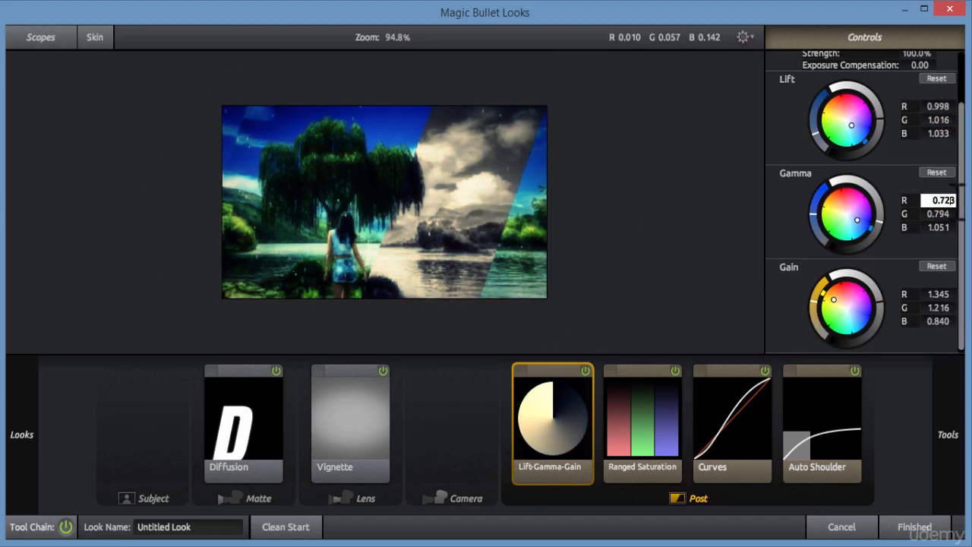
pyautogui.press('Tab')
pyautogui.write('0.804')
pyautogui.press('Return')
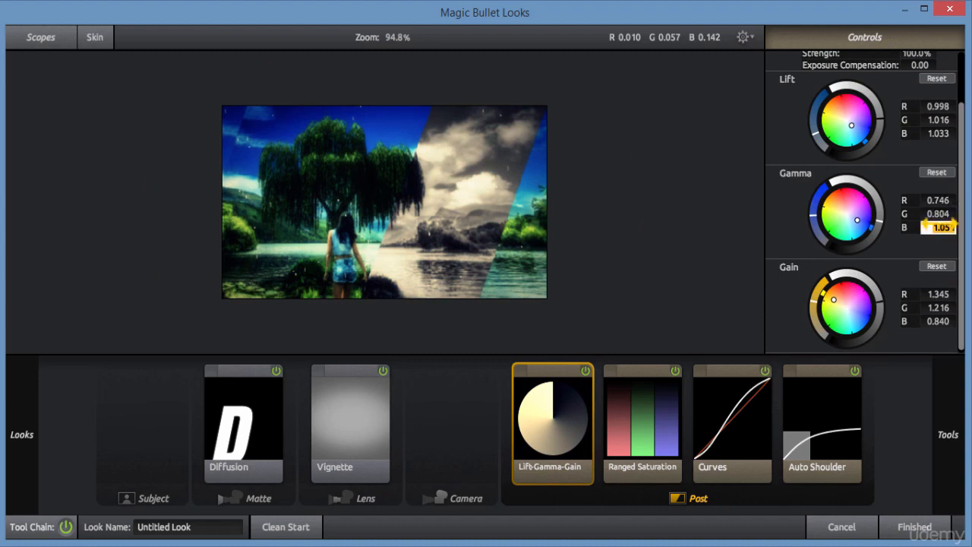
pyautogui.write('48')
pyautogui.press('Return')
# Set Lift-Gamma-Gain's gain to R 1.157, G 1.220, B 1.085, and raise the gamma's G to 0.894
pyautogui.click(942, 295)
pyautogui.write('1.157')
pyautogui.press('Return')
pyautogui.click(943, 308)
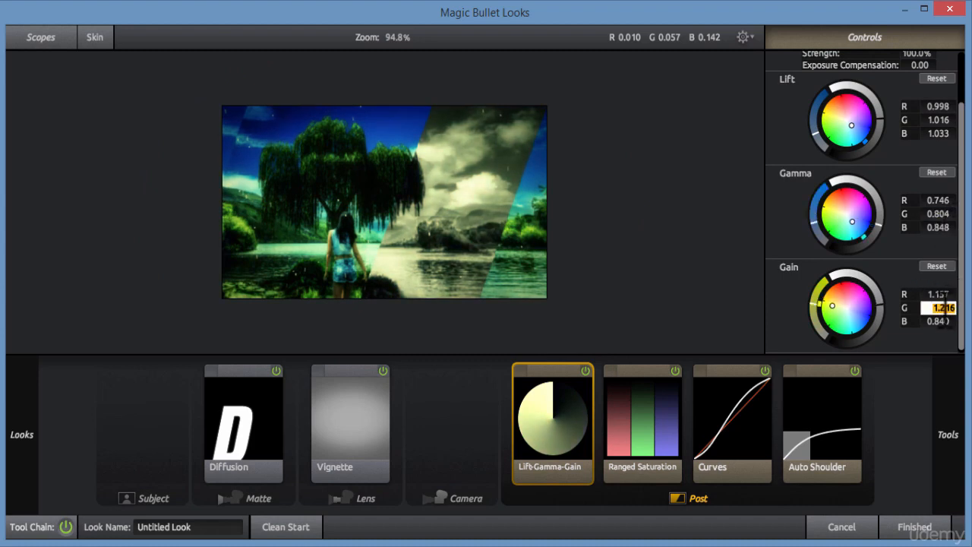
pyautogui.write('1.160')
pyautogui.press('Return')
pyautogui.press('Return')
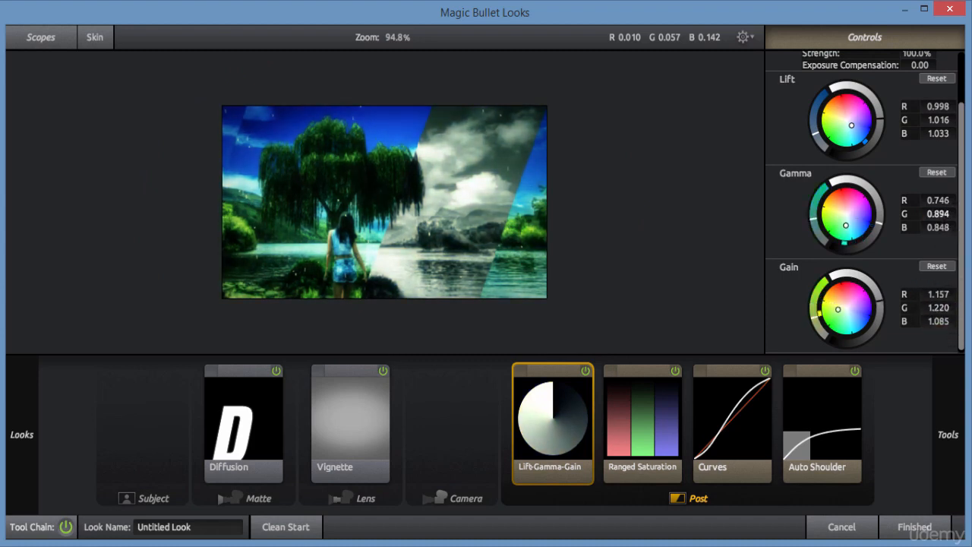
# Set Lift-Gamma-Gain's lift R to 1.058 and its gamma to G 0.954 and B 0.888
pyautogui.click(942, 199)
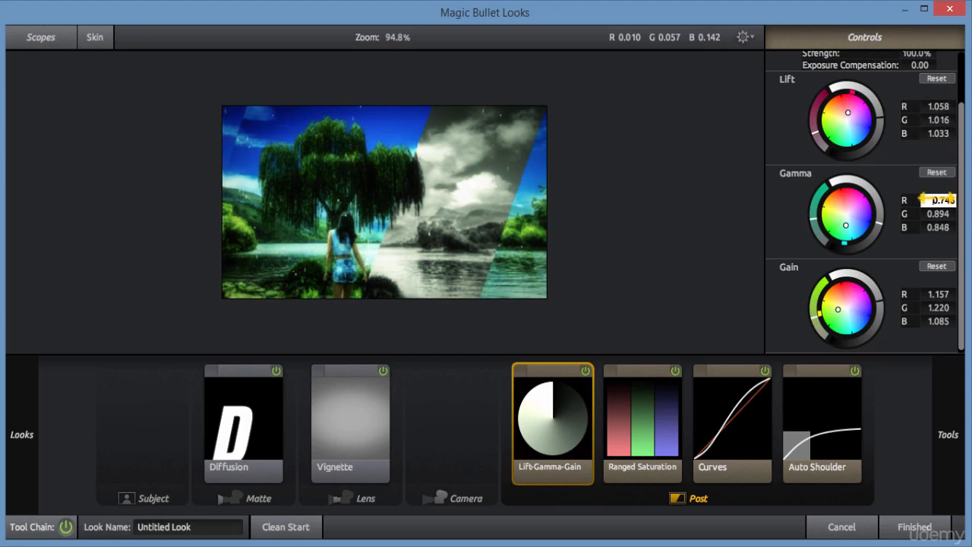
pyautogui.moveTo(938, 214); pyautogui.dragTo(946, 214)
pyautogui.moveTo(940, 228)
pyautogui.mouseDown()
pyautogui.moveTo(952, 228)
pyautogui.moveTo(927, 228)
pyautogui.mouseUp()
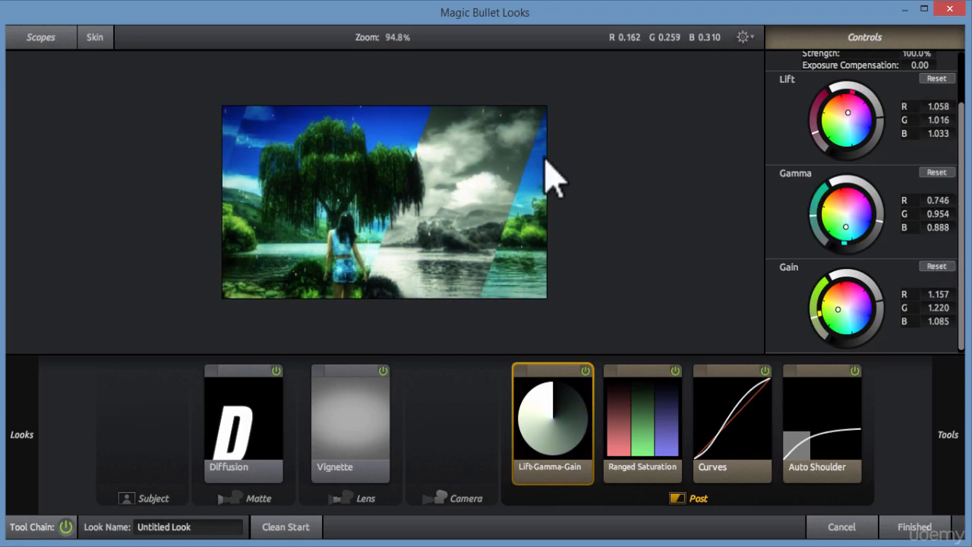
# Compare the graded image with the original by switching the whole tool chain off and on several times
pyautogui.scroll(2, 551, 174)
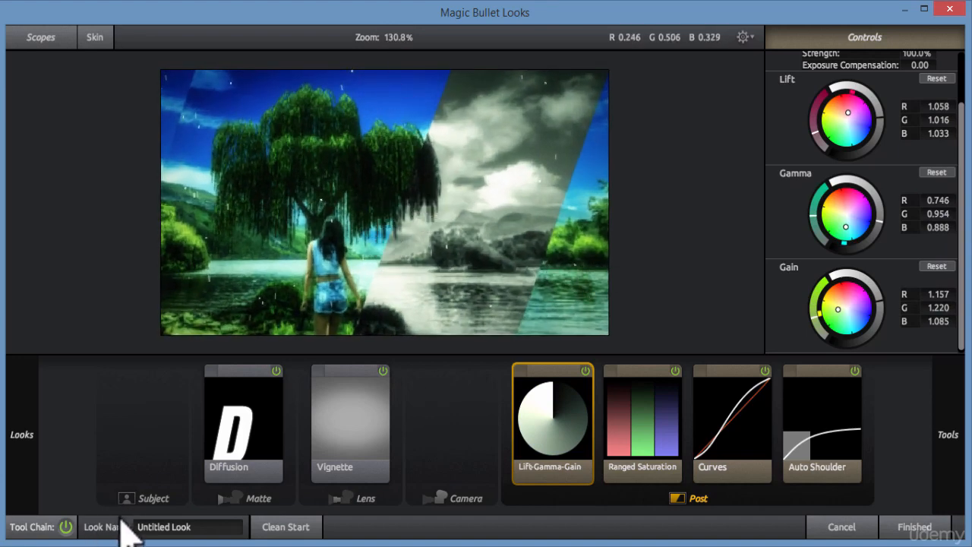
pyautogui.click(66, 526)
pyautogui.click(66, 526)
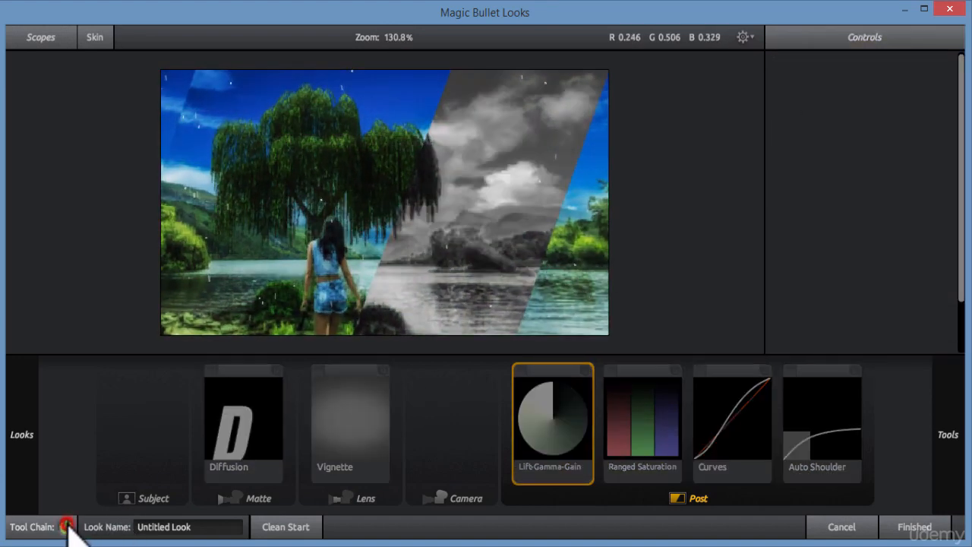
pyautogui.click(66, 526)
pyautogui.click(66, 526)
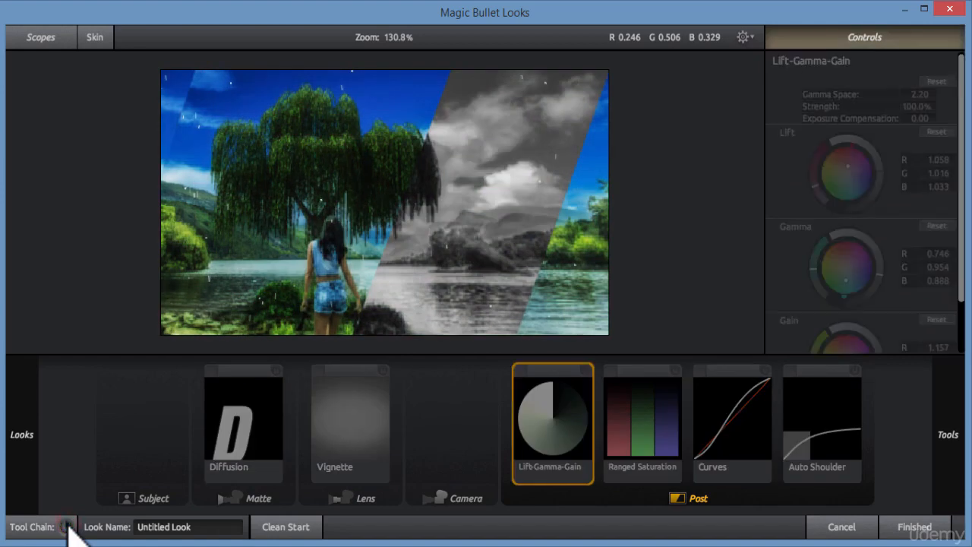
pyautogui.click(67, 526)
pyautogui.click(66, 526)
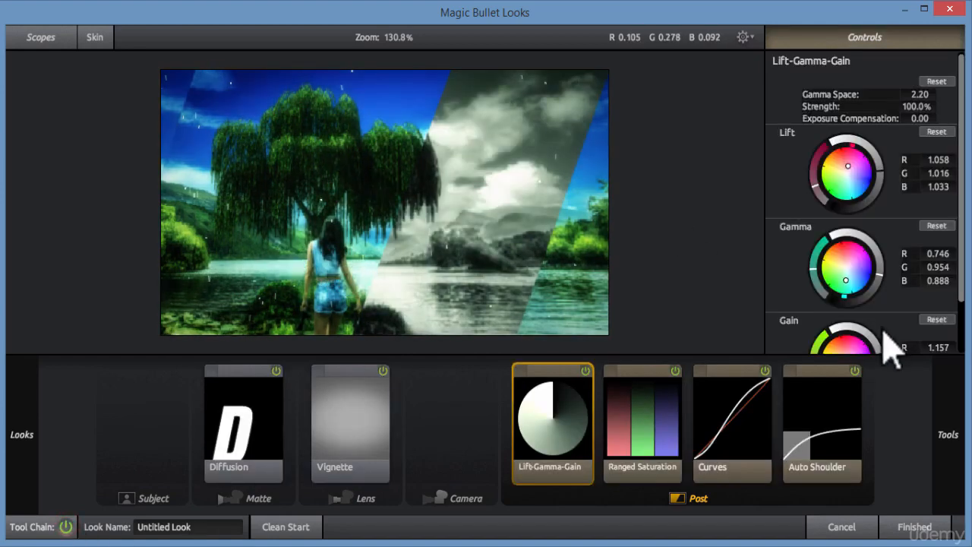
# Add an Edge Softness lens tool to the chain and reshape its ellipse to radius 0.909 and aspect 1.791
pyautogui.moveTo(954, 412)
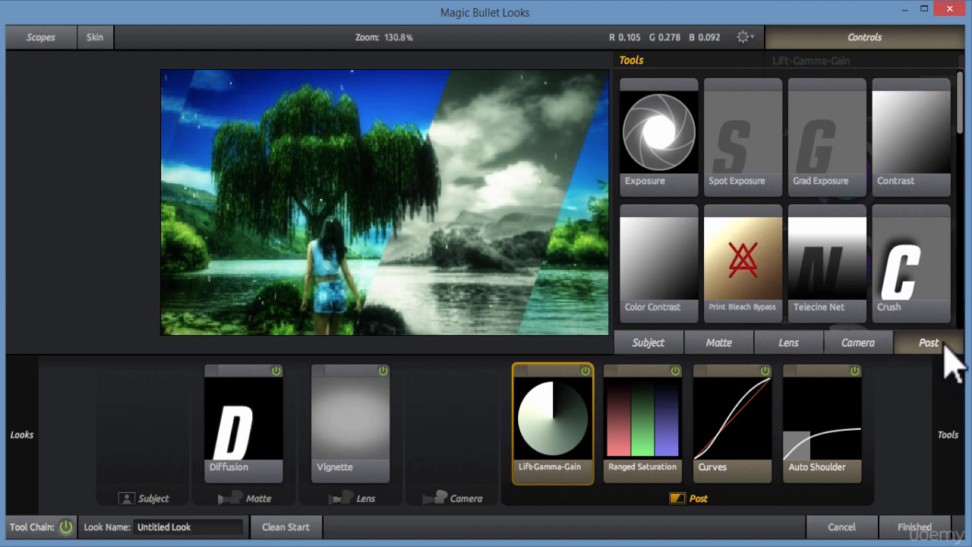
pyautogui.click(791, 348)
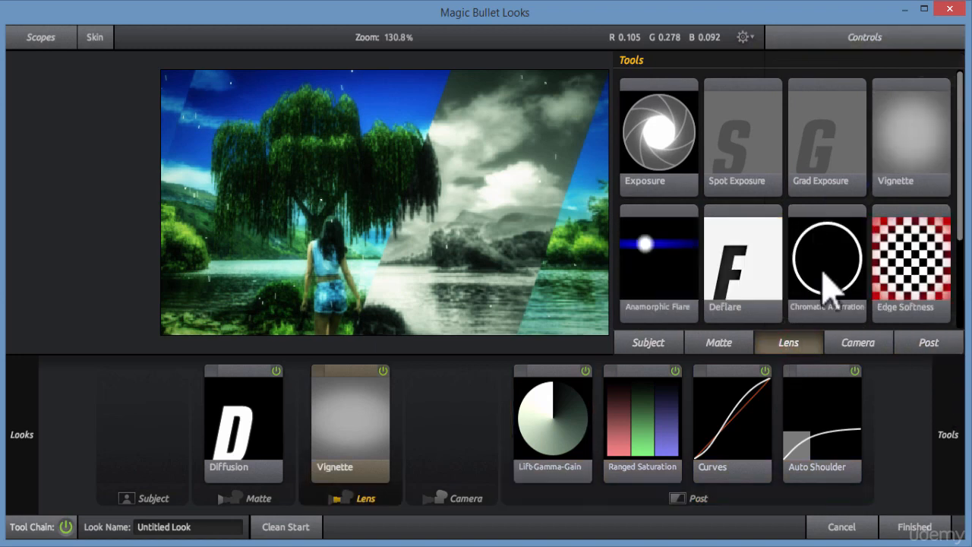
pyautogui.doubleClick(911, 263)
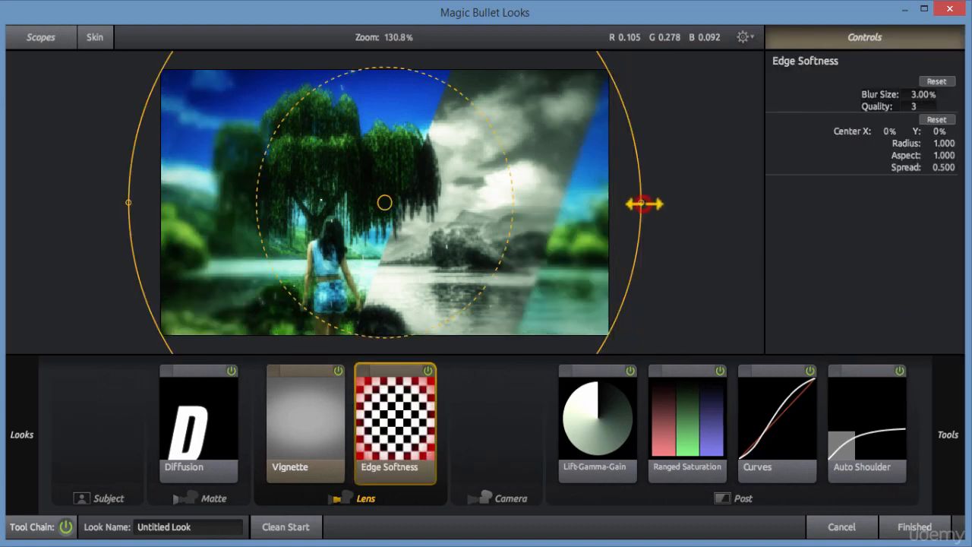
pyautogui.moveTo(644, 203); pyautogui.dragTo(803, 212)
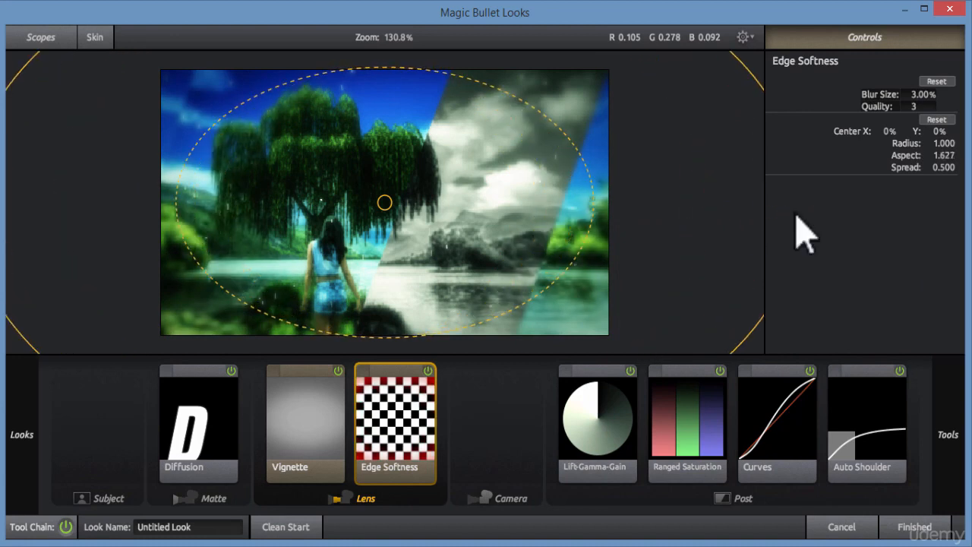
pyautogui.moveTo(398, 39); pyautogui.dragTo(384, 82)
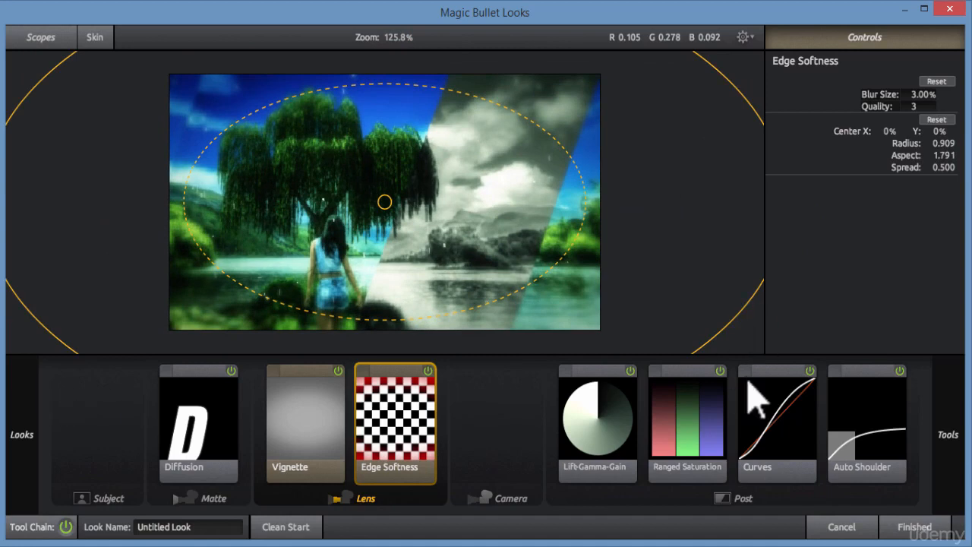
# Deselect Edge Softness and compare the graded image with the original by switching the whole tool chain off and on
pyautogui.click(520, 455)
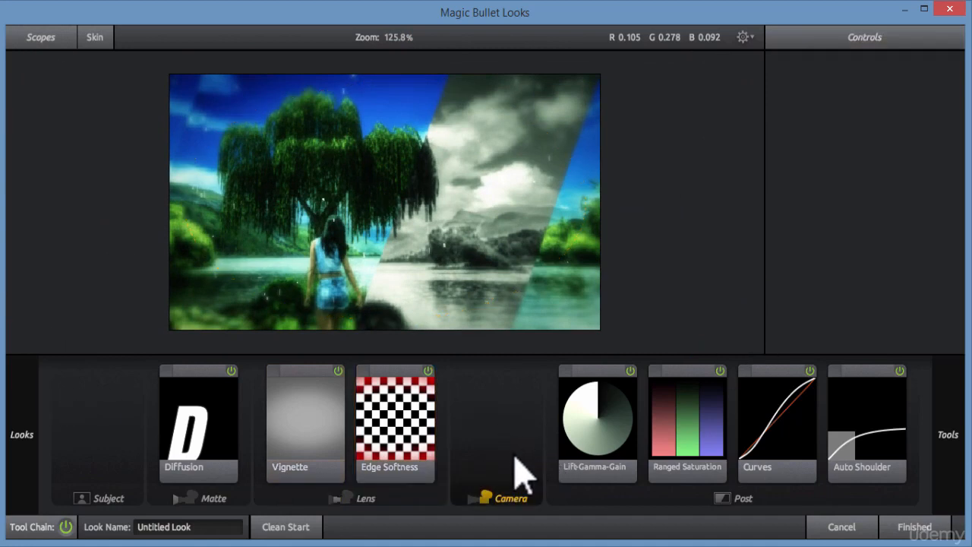
pyautogui.click(66, 526)
pyautogui.click(65, 525)
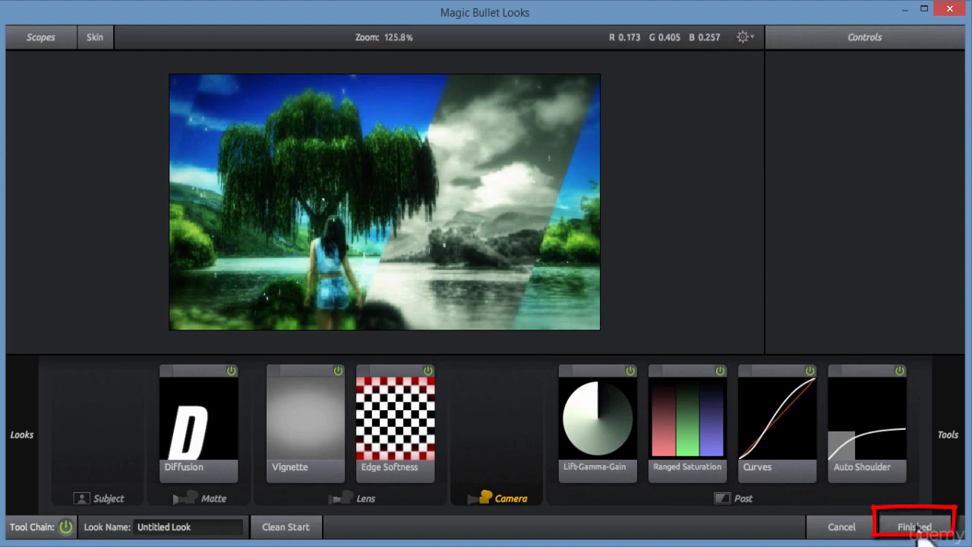
# Apply the finished look to the Looks layer and start a RAM preview of the Scene 01 composition in After Effects
pyautogui.click(916, 530)
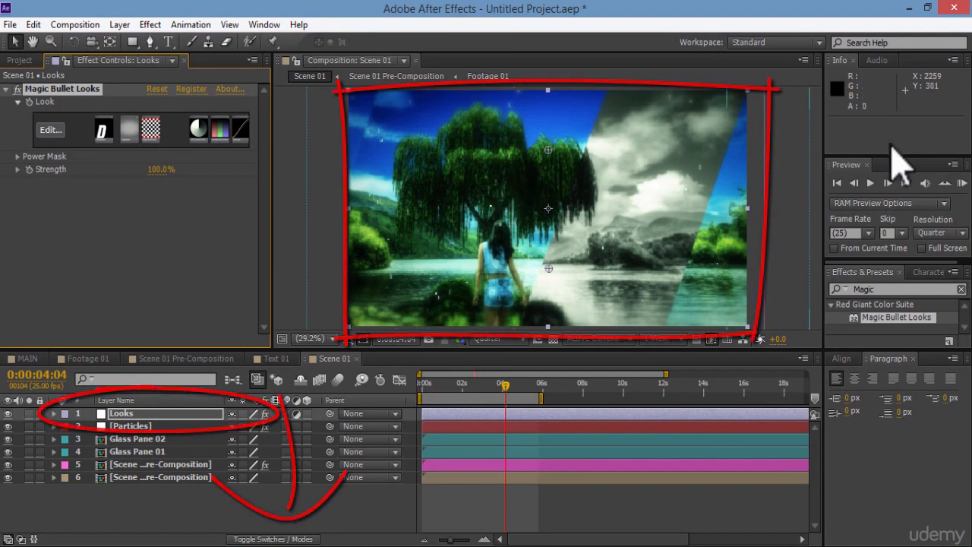
pyautogui.click(961, 183)
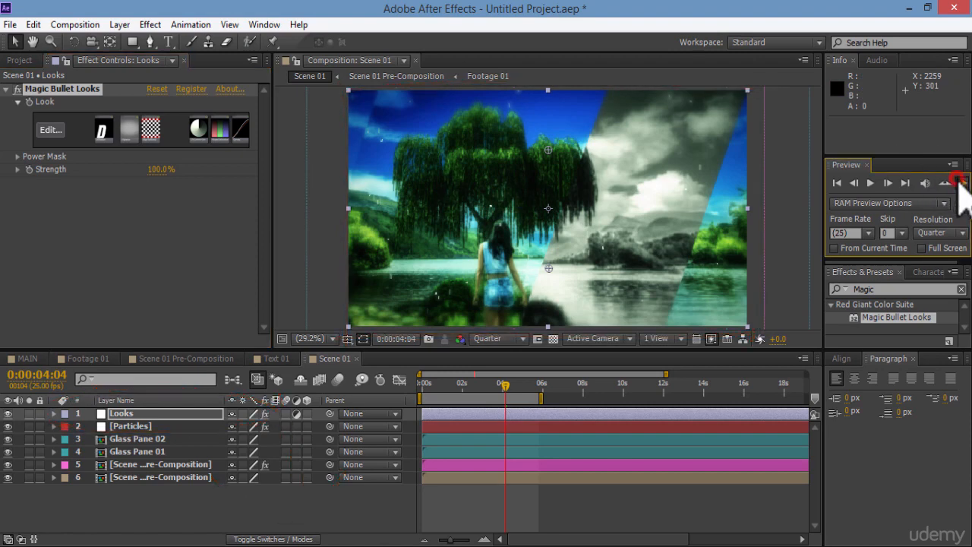